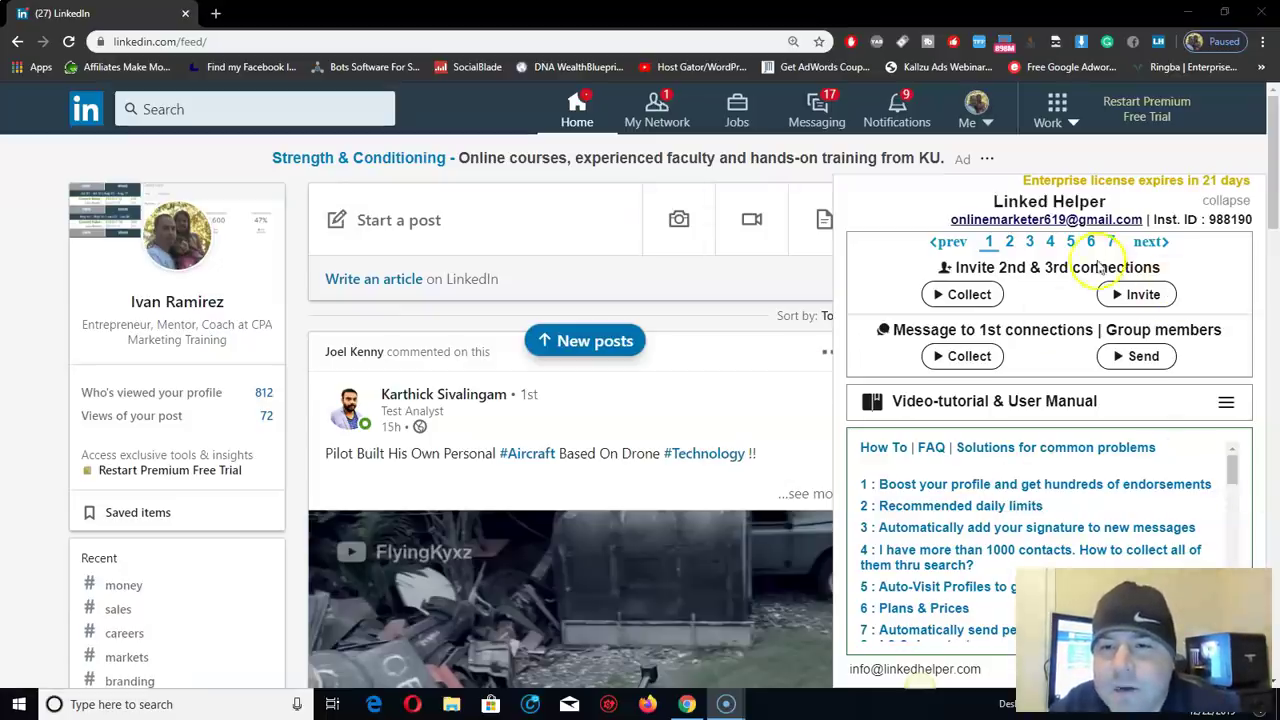
Open linkedhelper.com in a new tab and scroll through its homepage features
{"action": "left_click", "coordinate": [215, 15]}
{"action": "type", "text": "linkedhelper.com"}
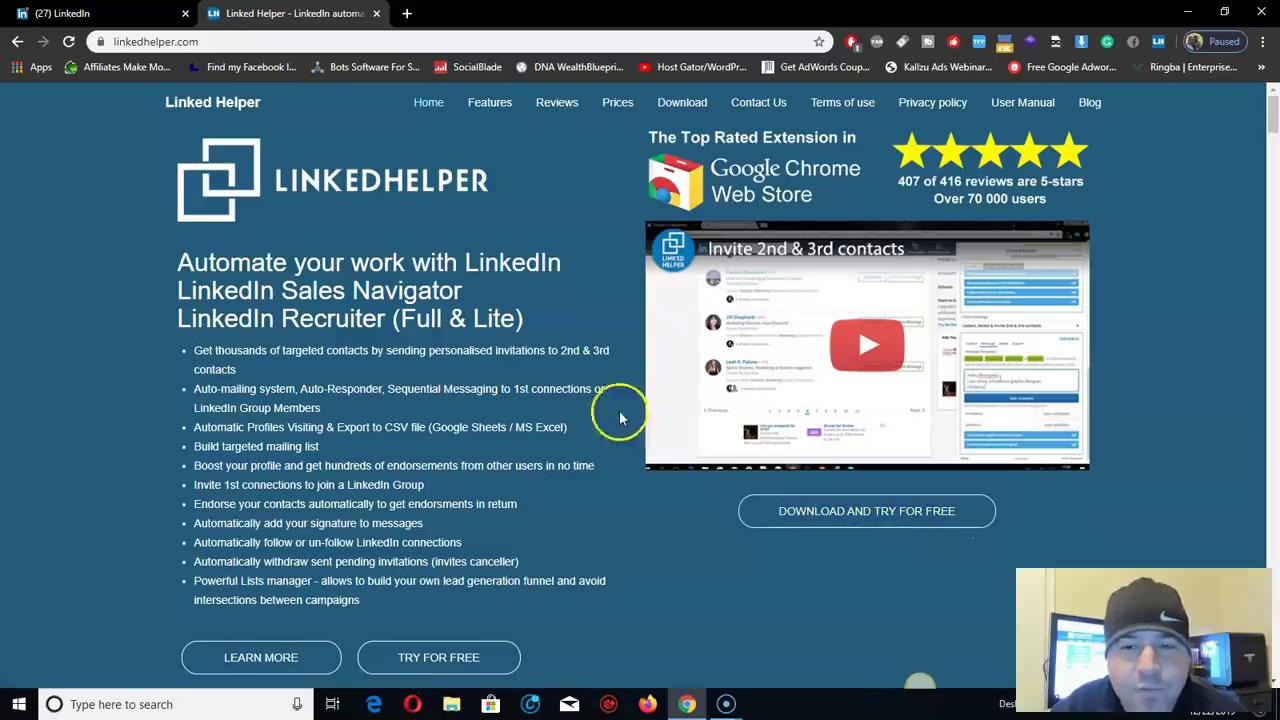
{"action": "scroll", "coordinate": [395, 300], "scroll_direction": "down", "scroll_amount": 2}
{"action": "scroll", "coordinate": [677, 507], "scroll_direction": "up", "scroll_amount": 2}
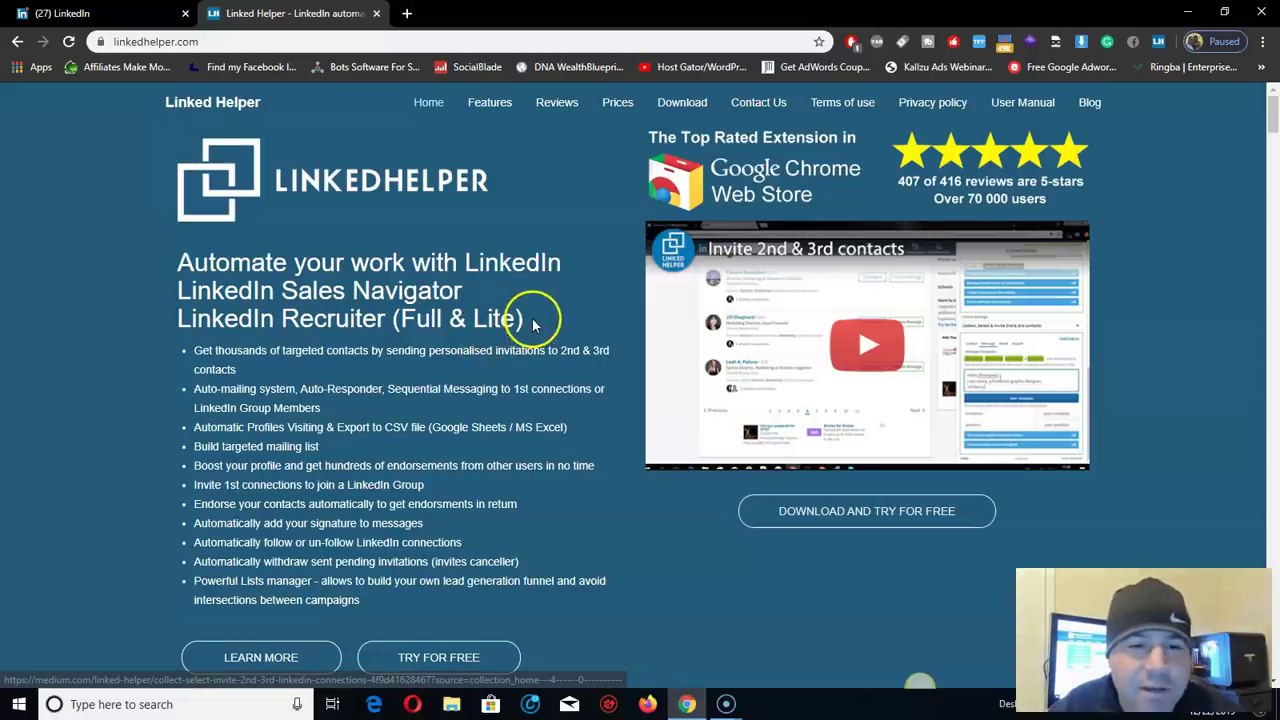
{"action": "scroll", "coordinate": [535, 320], "scroll_direction": "down", "scroll_amount": 2}
{"action": "scroll", "coordinate": [600, 400], "scroll_direction": "up", "scroll_amount": 2}
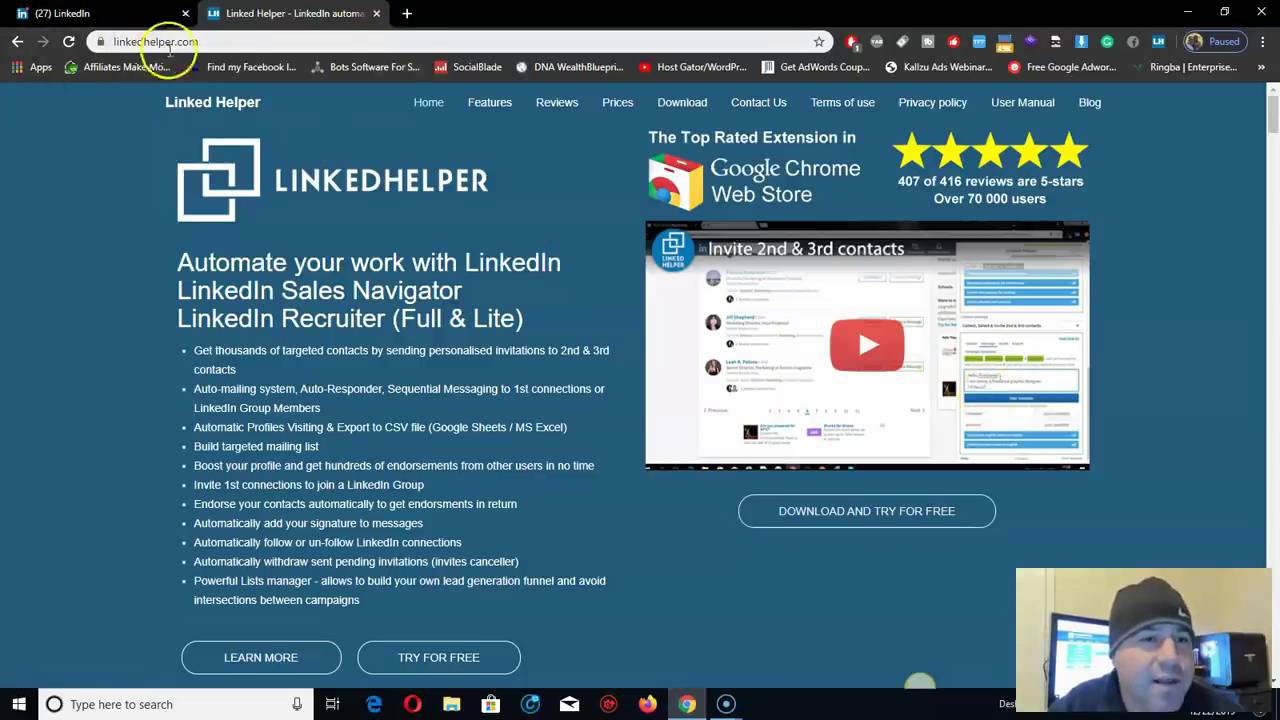
{"action": "left_click", "coordinate": [293, 41]}
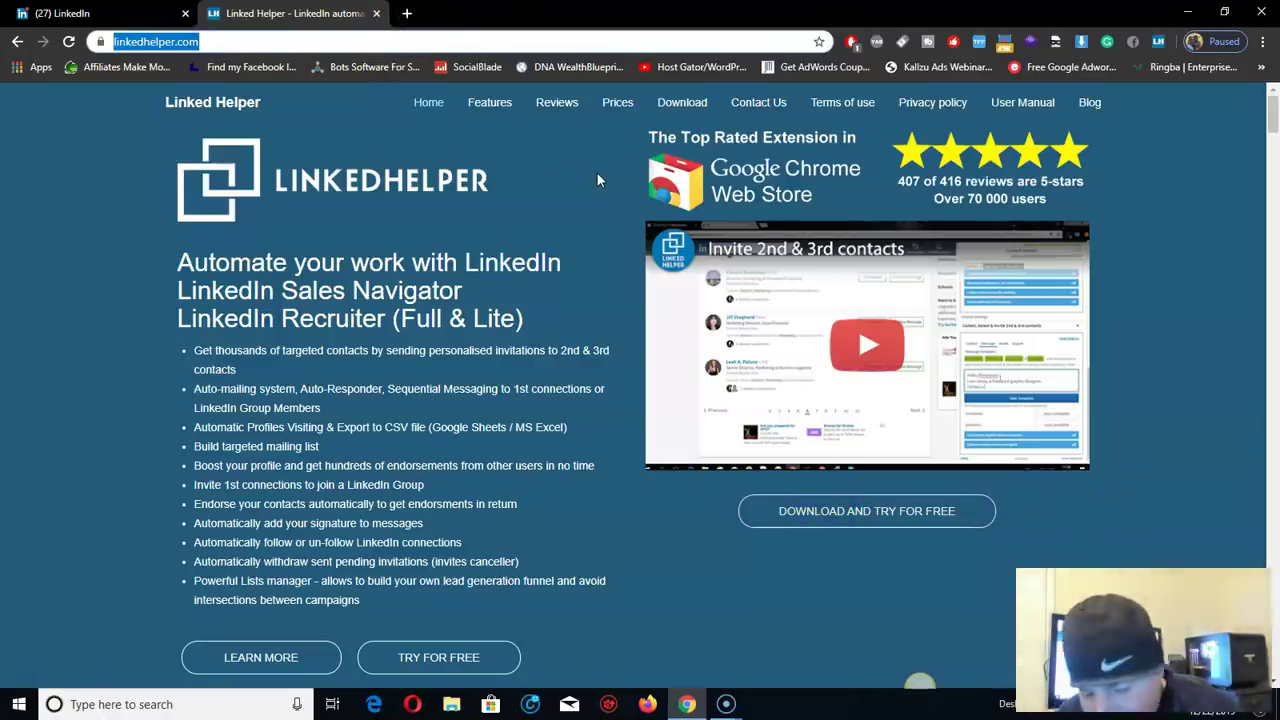
Close the Linked Helper website tab to return to the LinkedIn feed
{"action": "left_click", "coordinate": [377, 14]}
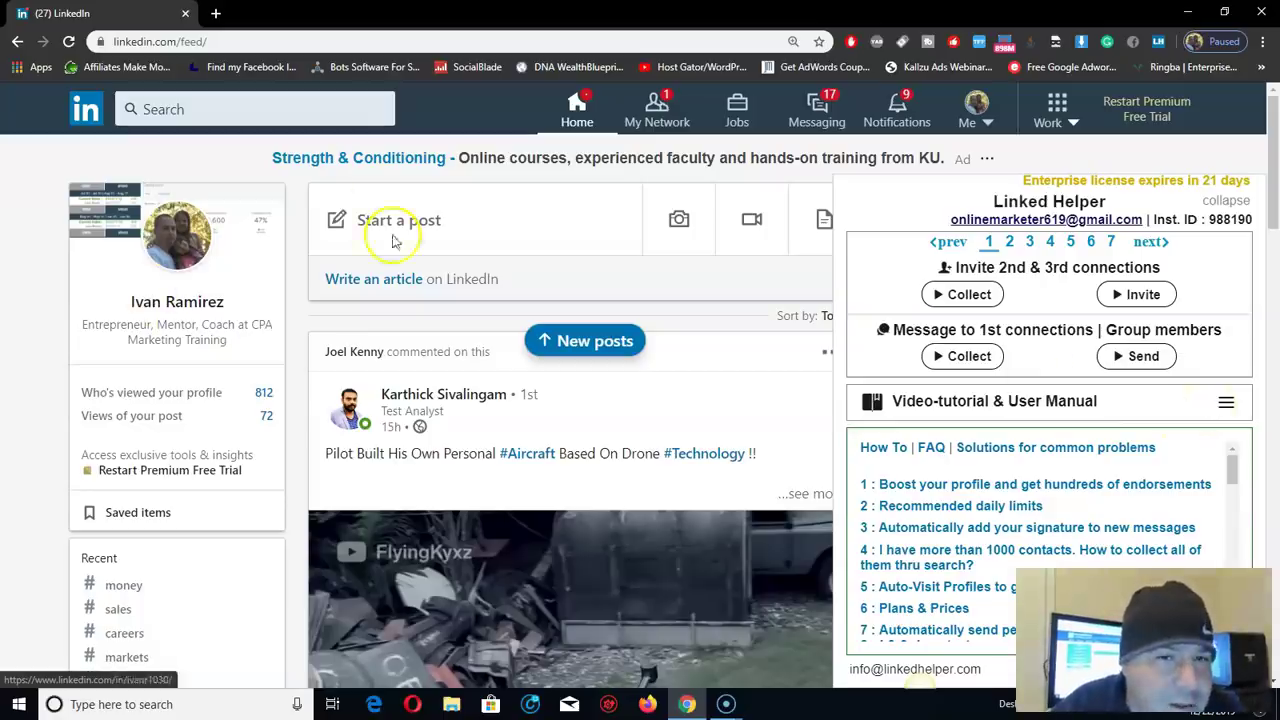
Go to My Network and launch Linked Helper's Collect, Select & Invite 2nd & 3rd contacts tool
{"action": "left_click", "coordinate": [655, 112]}
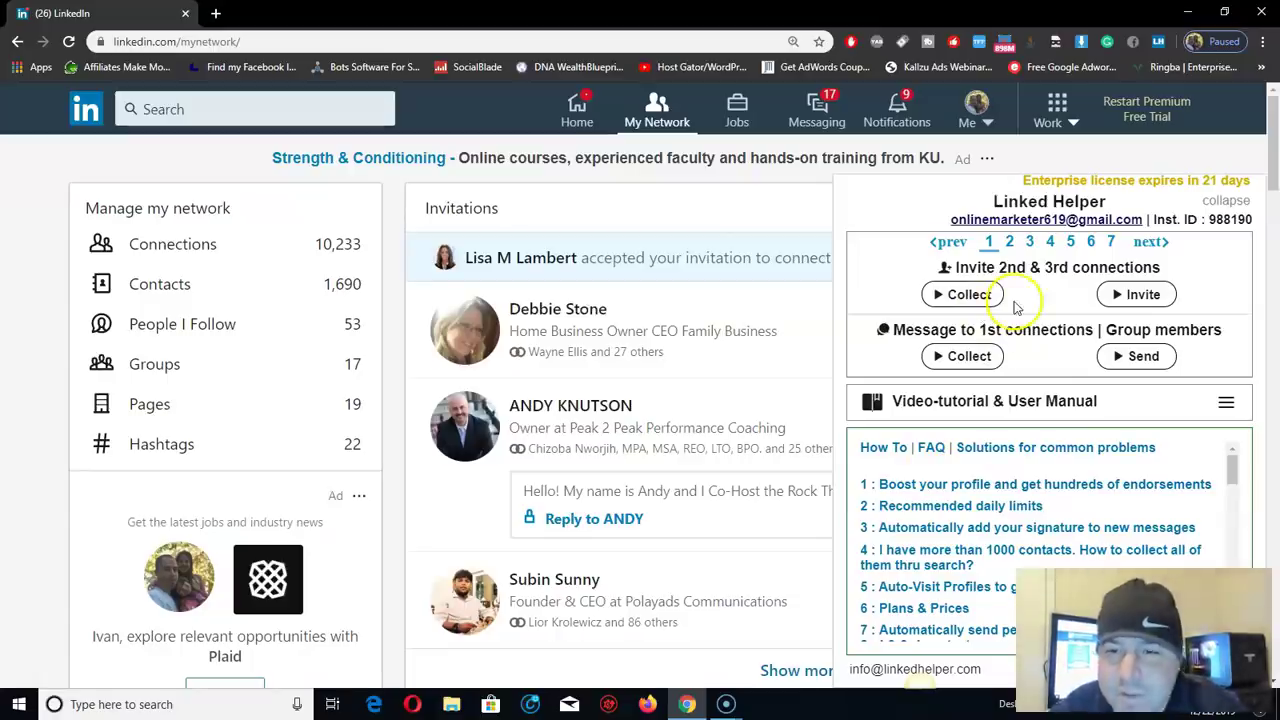
{"action": "left_click", "coordinate": [967, 297]}
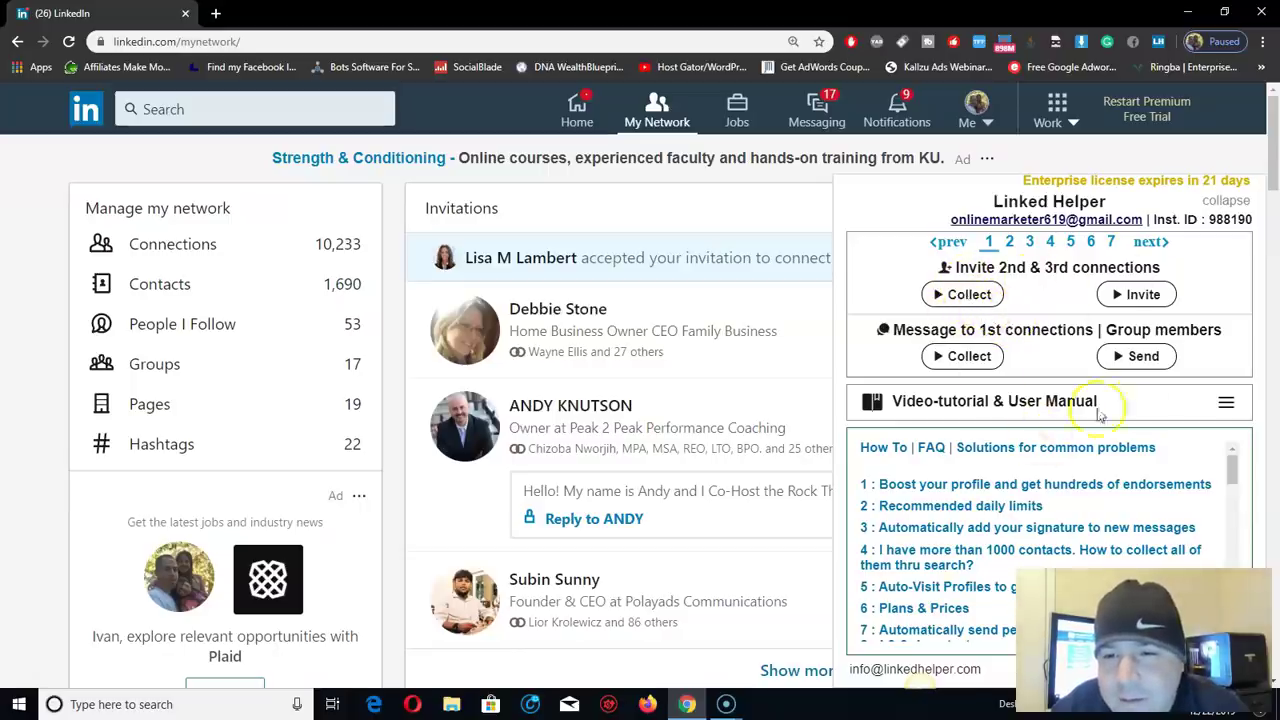
{"action": "left_click", "coordinate": [1162, 401]}
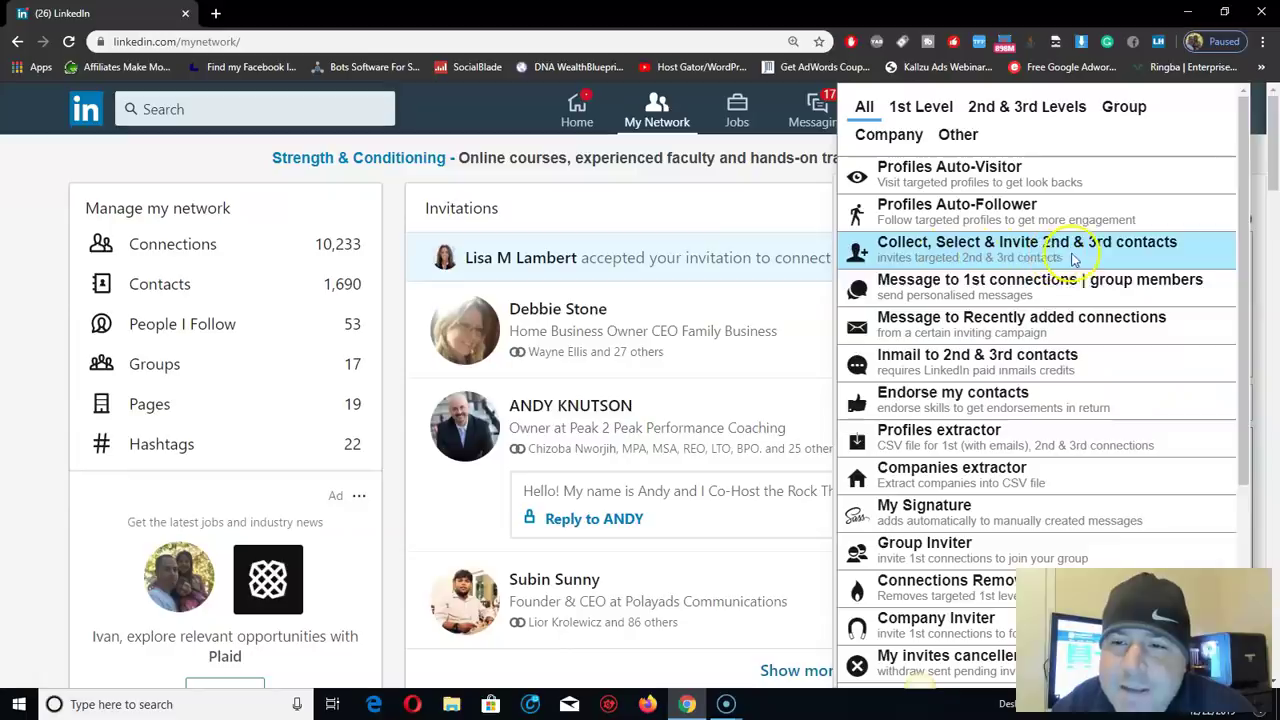
{"action": "left_click", "coordinate": [1142, 249]}
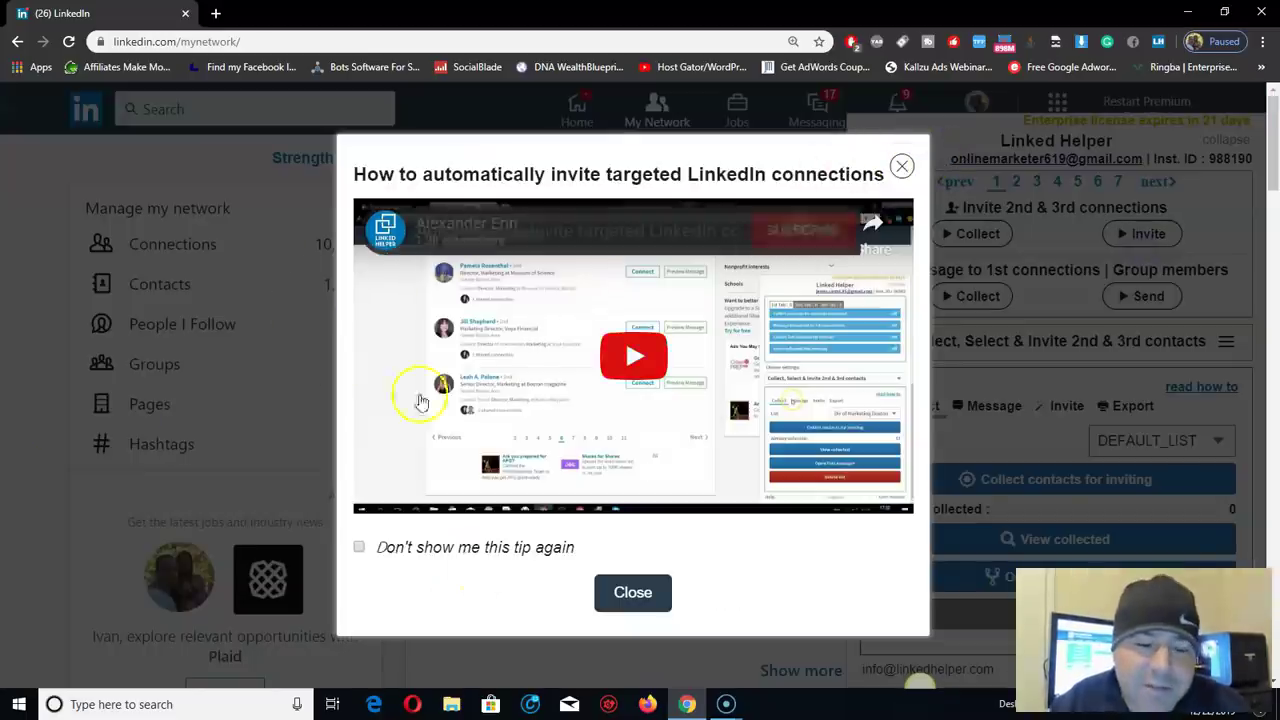
{"action": "left_click", "coordinate": [902, 166]}
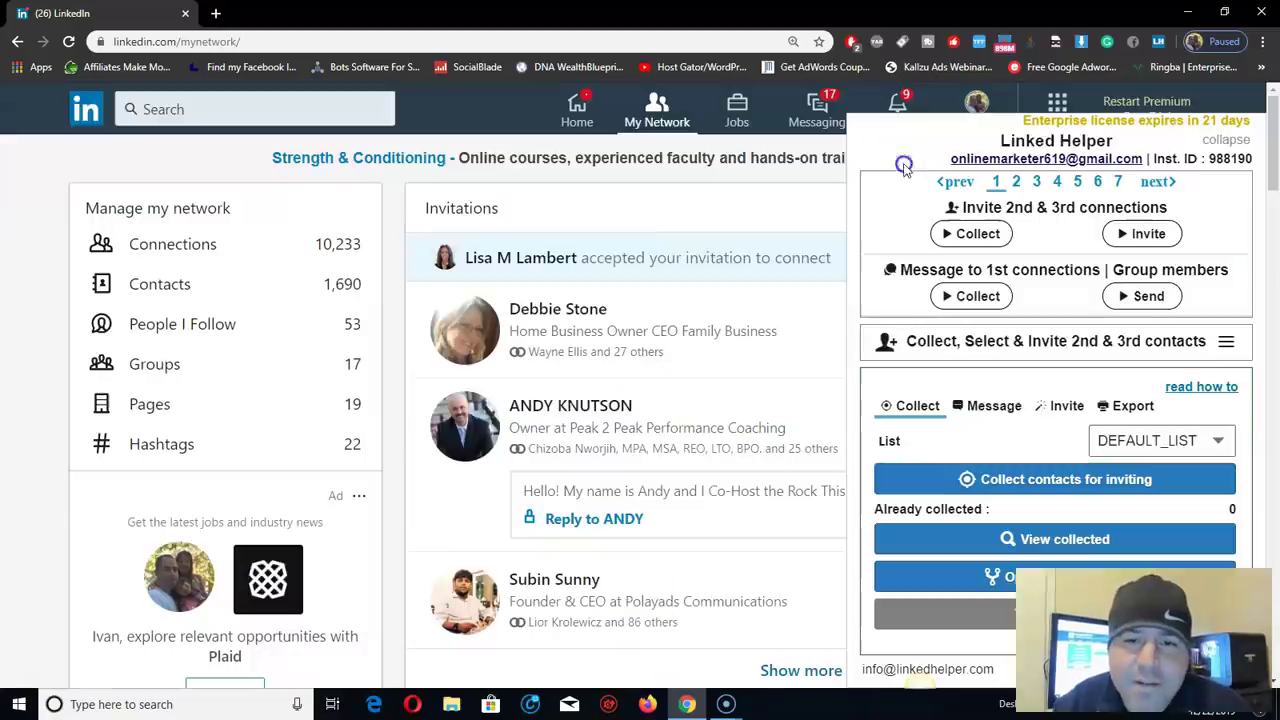
Create a new Linked Helper list named 'Atlanta 2nd connections' and select it
{"action": "left_click", "coordinate": [1181, 447]}
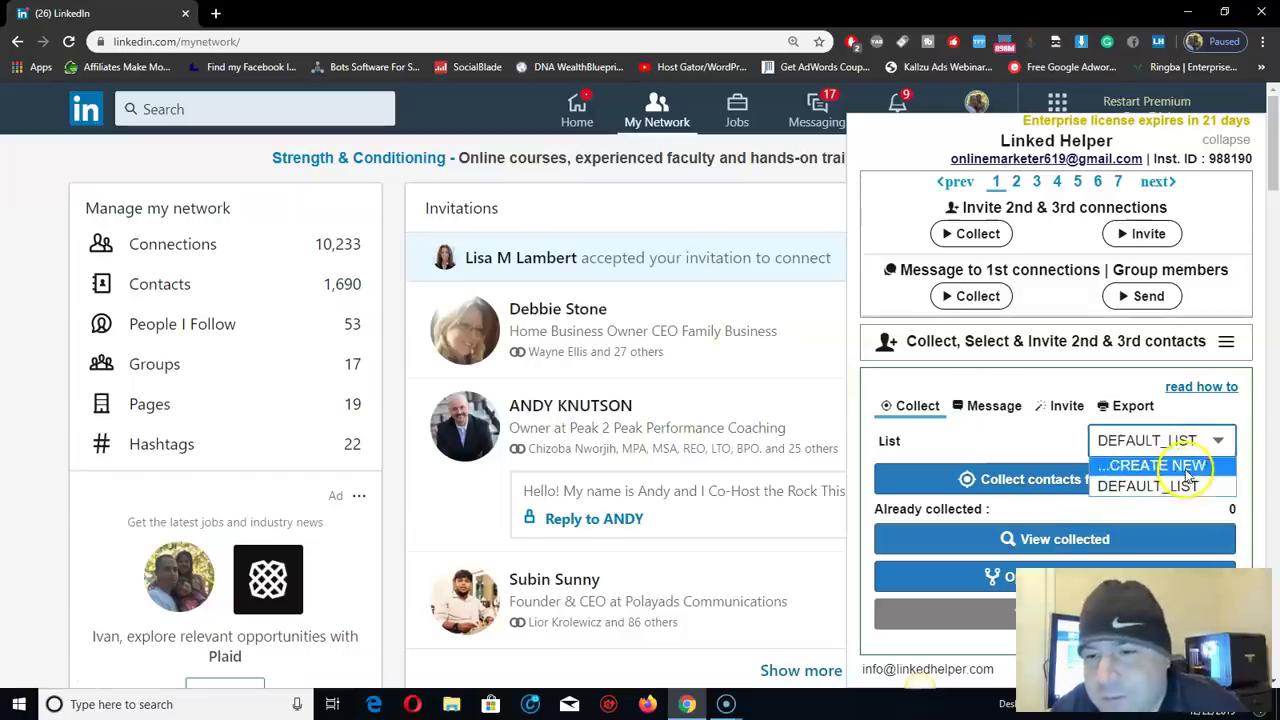
{"action": "left_click", "coordinate": [1184, 465]}
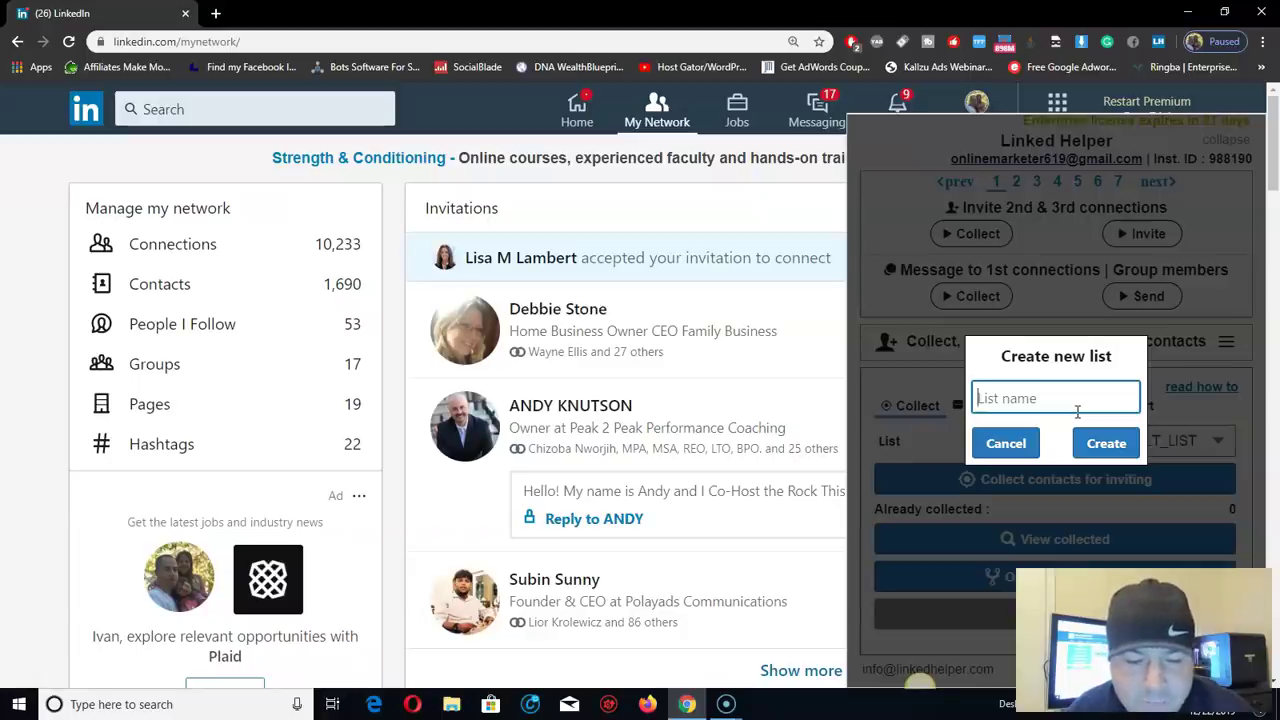
{"action": "type", "text": "At"}
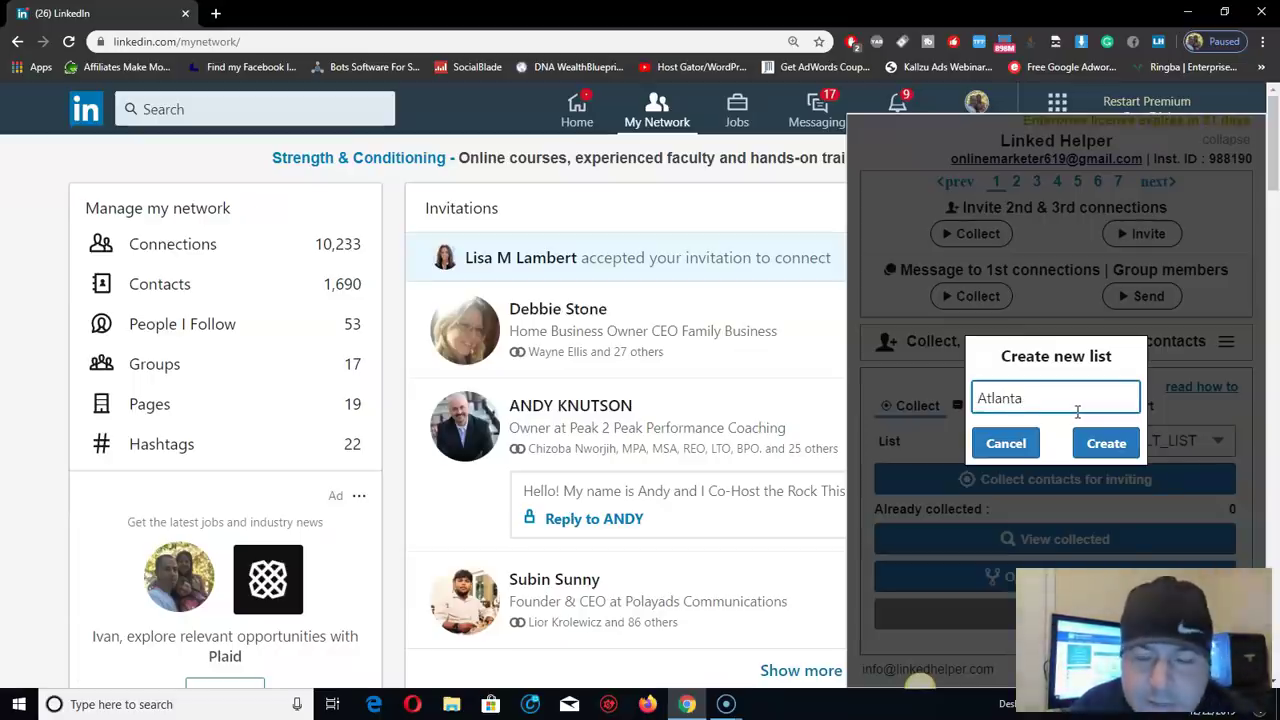
{"action": "type", "text": "lanta"}
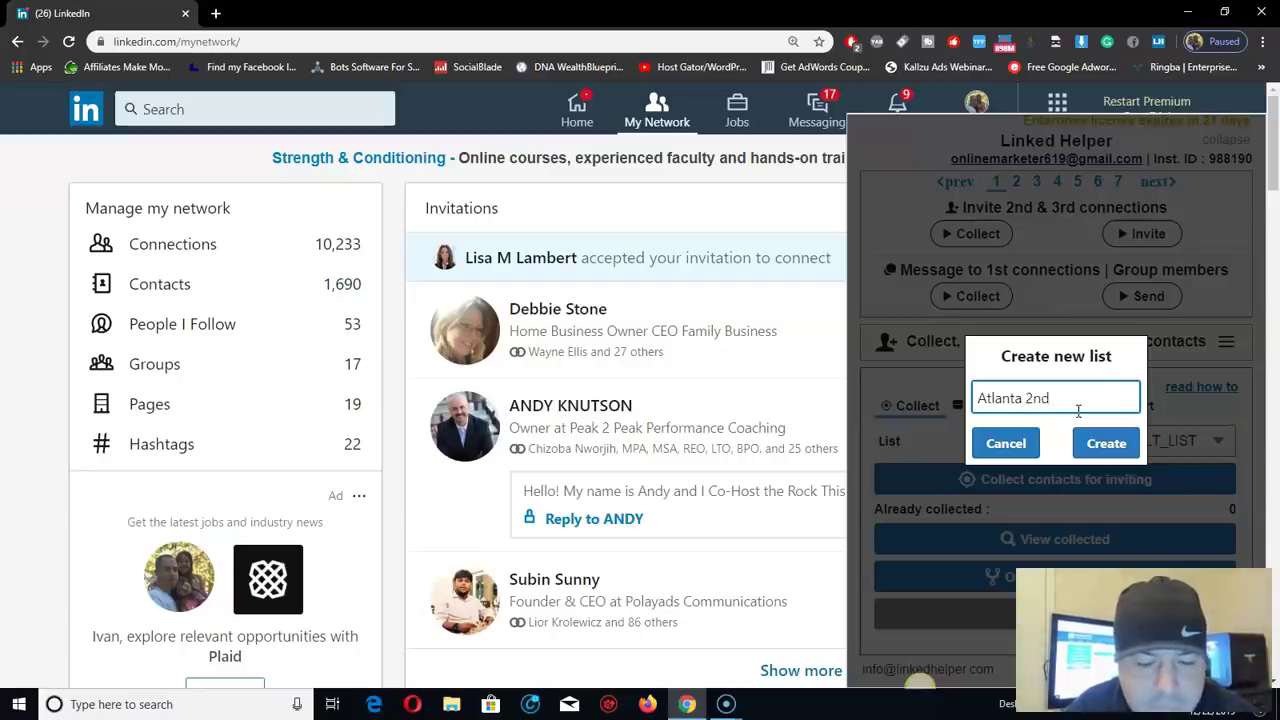
{"action": "type", "text": "2nd connections"}
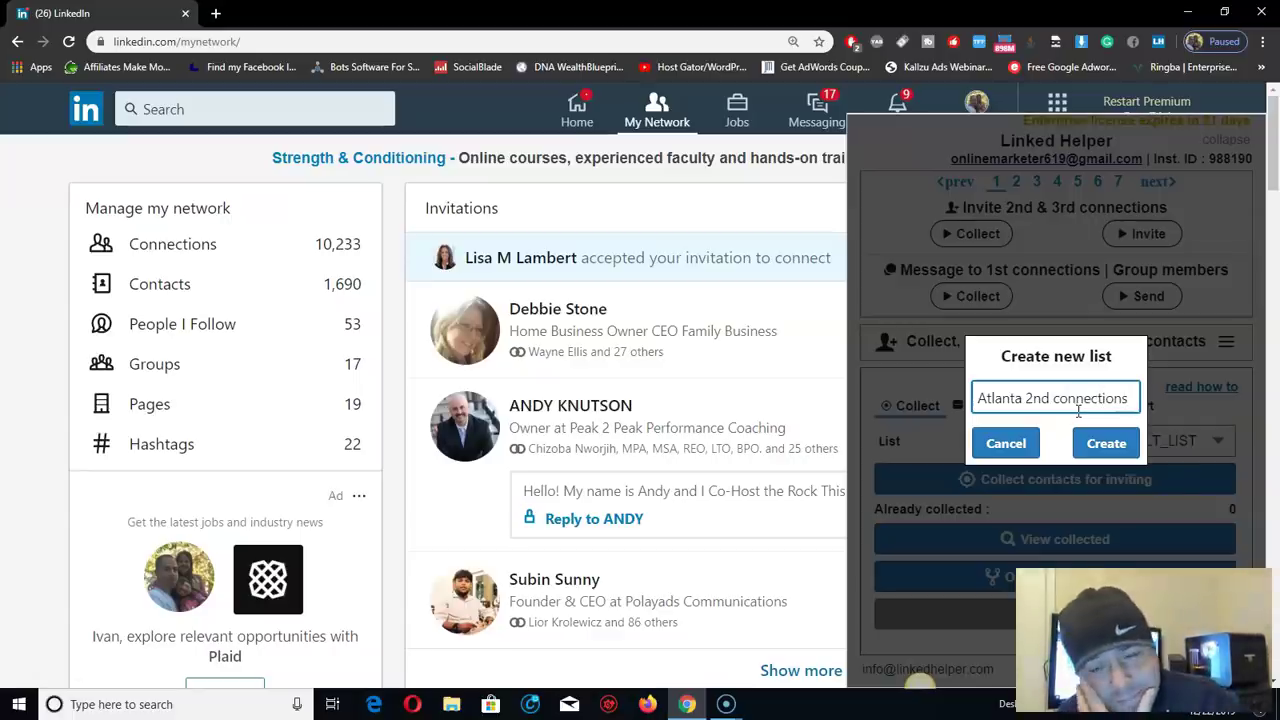
{"action": "left_click", "coordinate": [1115, 450]}
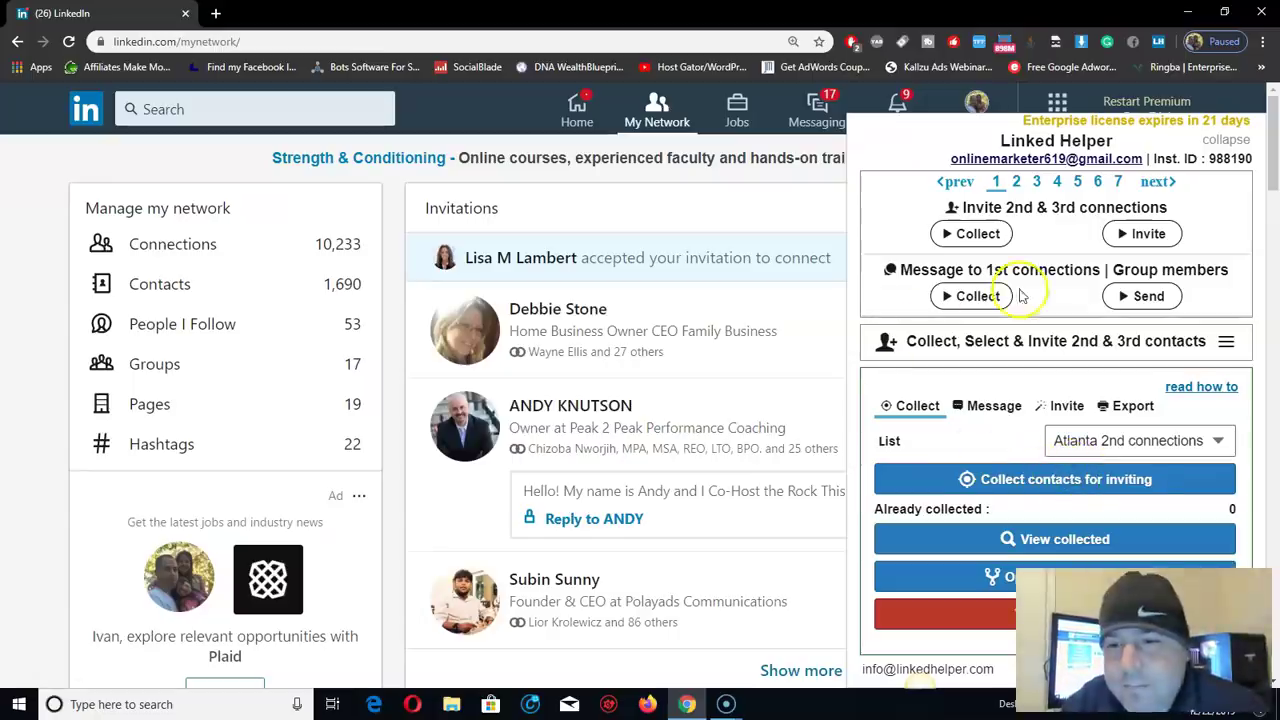
In the Message Template Editor, begin the invite with 'Hi {firstname}!'
{"action": "left_click", "coordinate": [988, 405]}
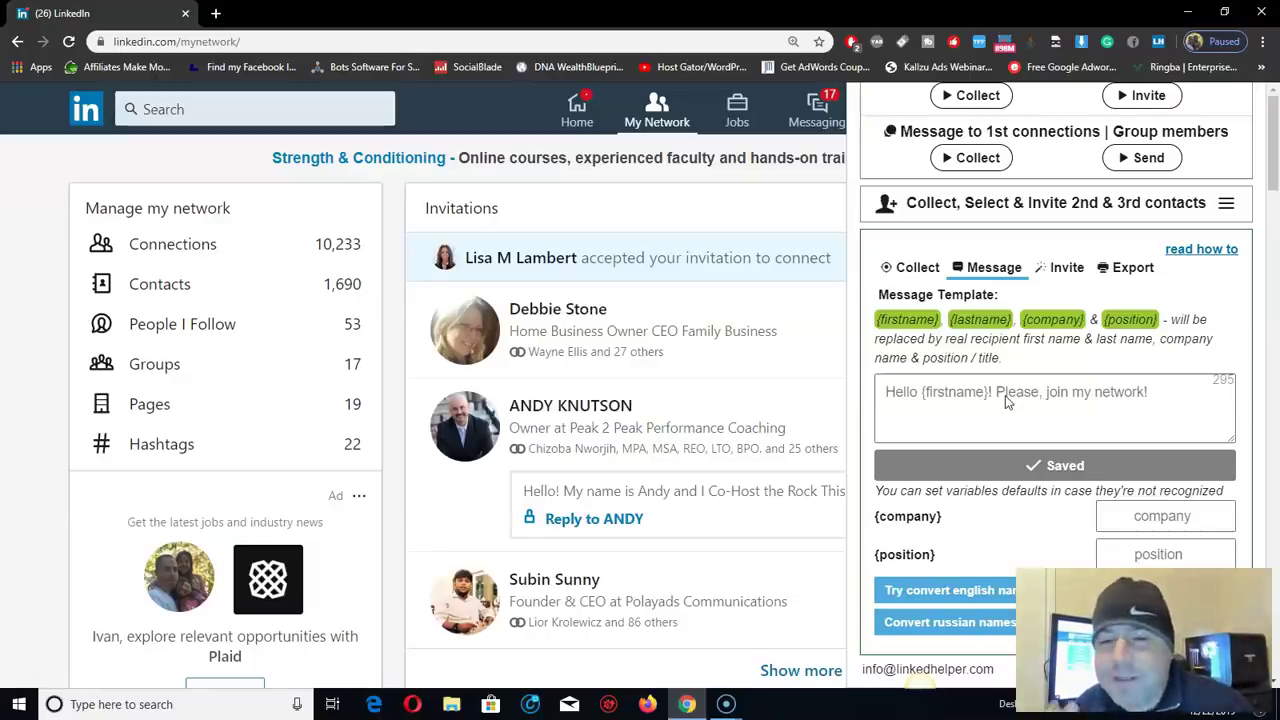
{"action": "left_click", "coordinate": [1068, 408]}
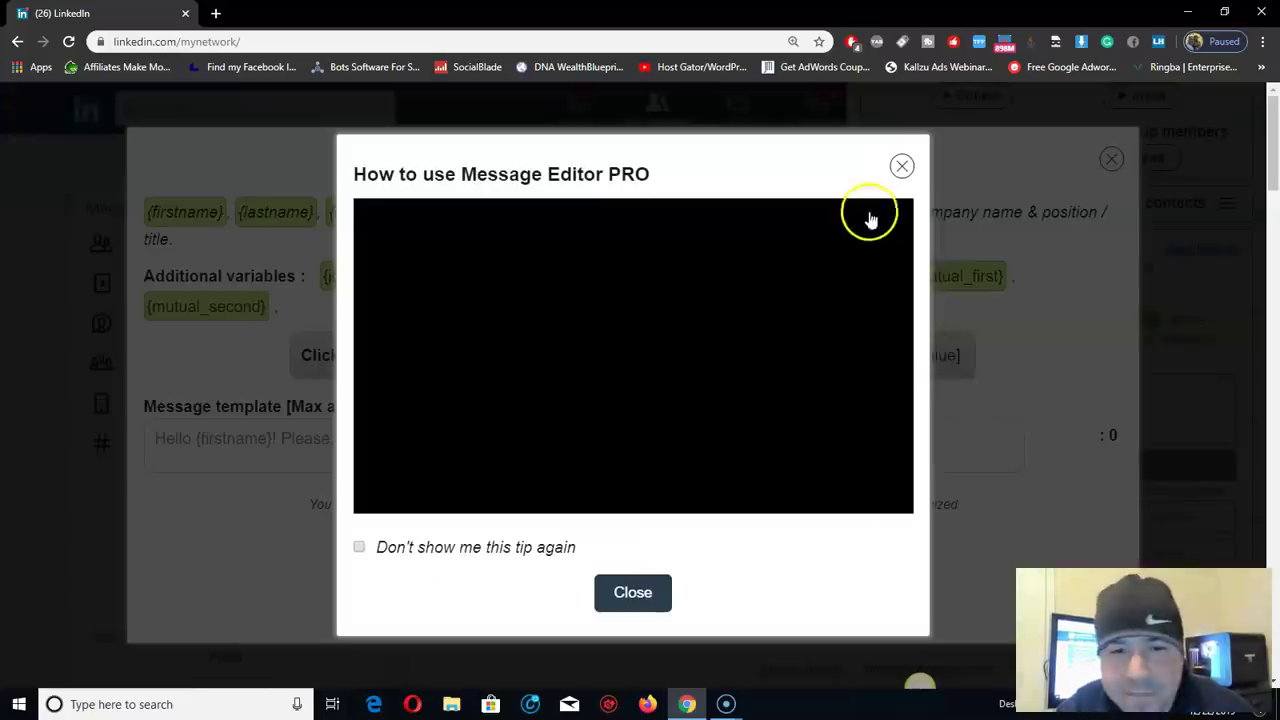
{"action": "left_click", "coordinate": [899, 170]}
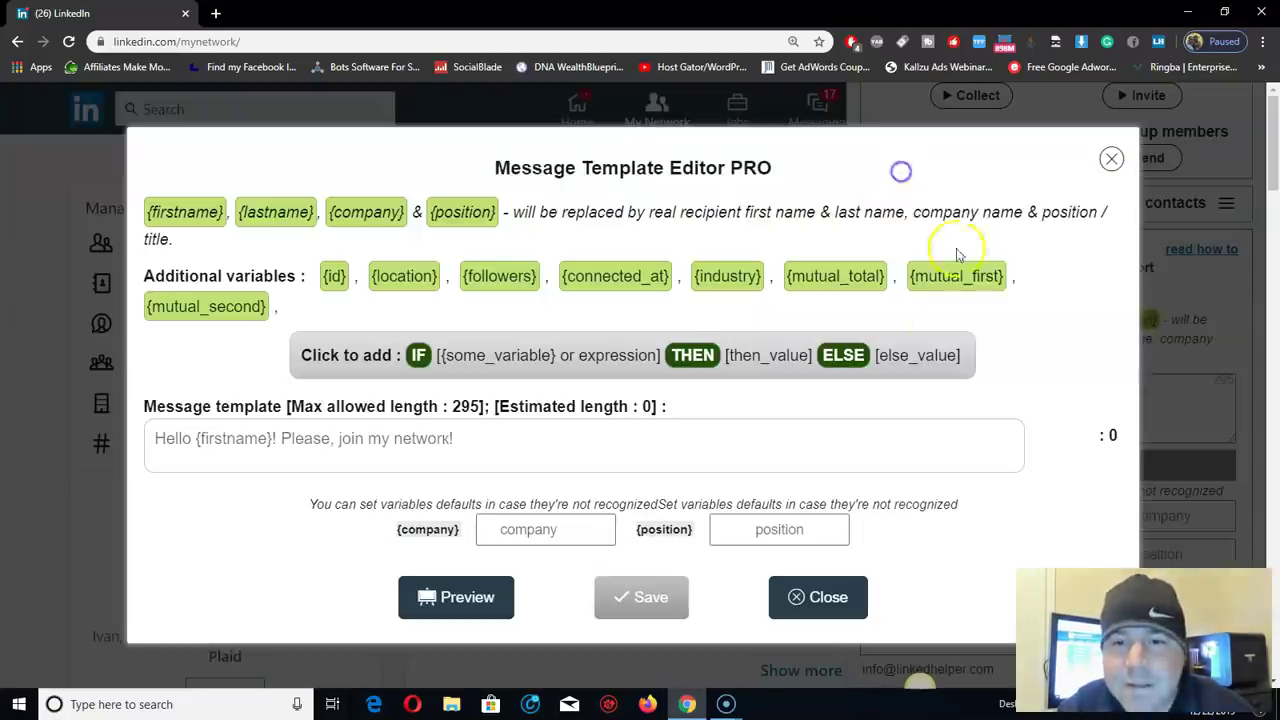
{"action": "left_click", "coordinate": [393, 441]}
{"action": "type", "text": "Hi"}
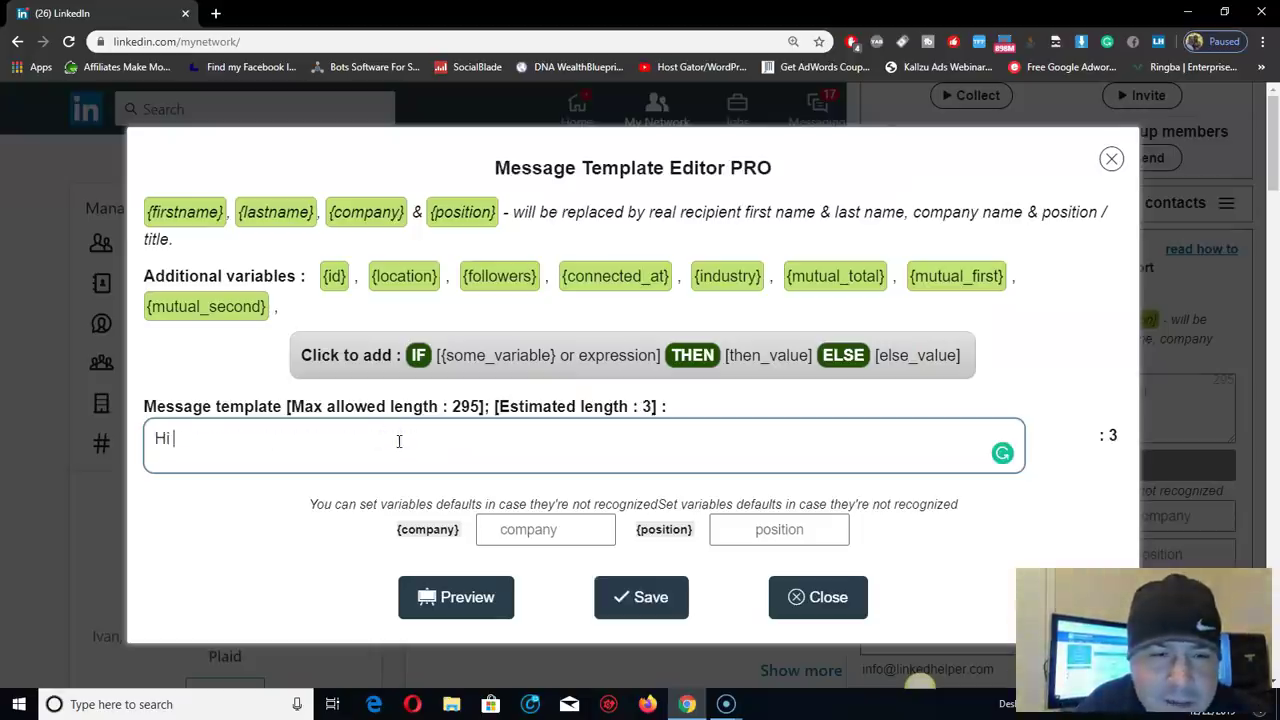
{"action": "left_click", "coordinate": [200, 220]}
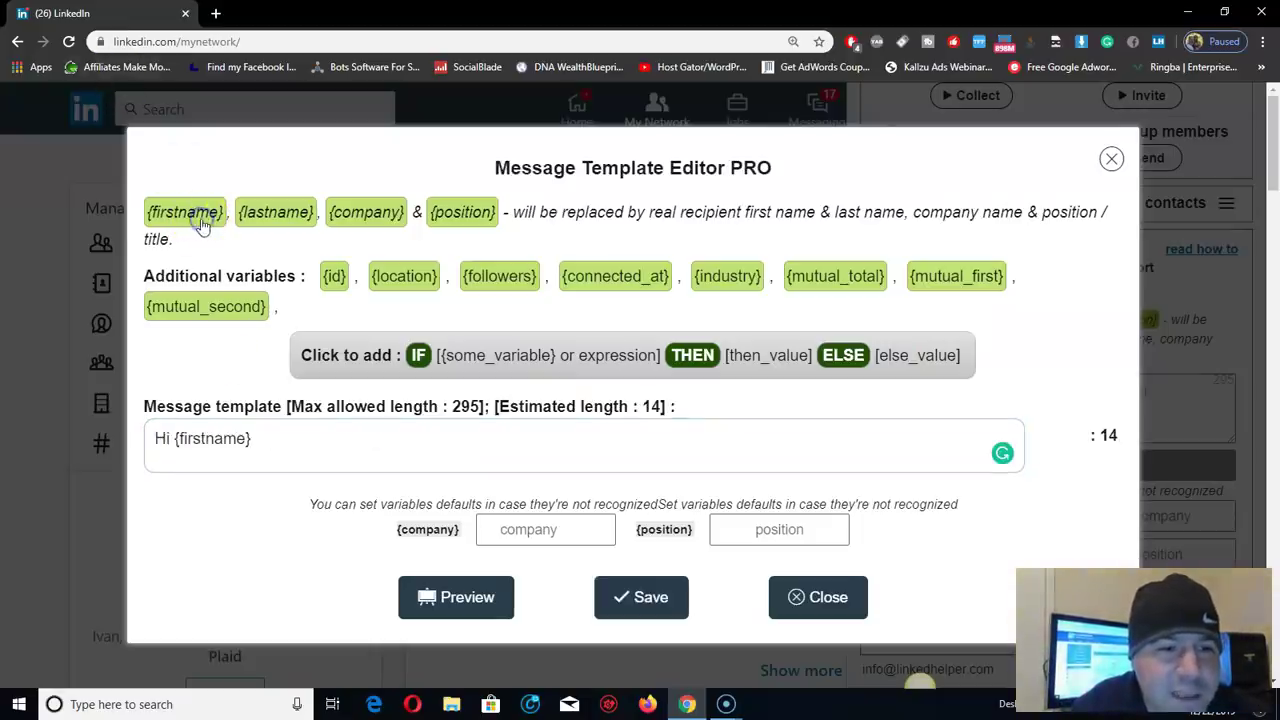
{"action": "left_click", "coordinate": [268, 458]}
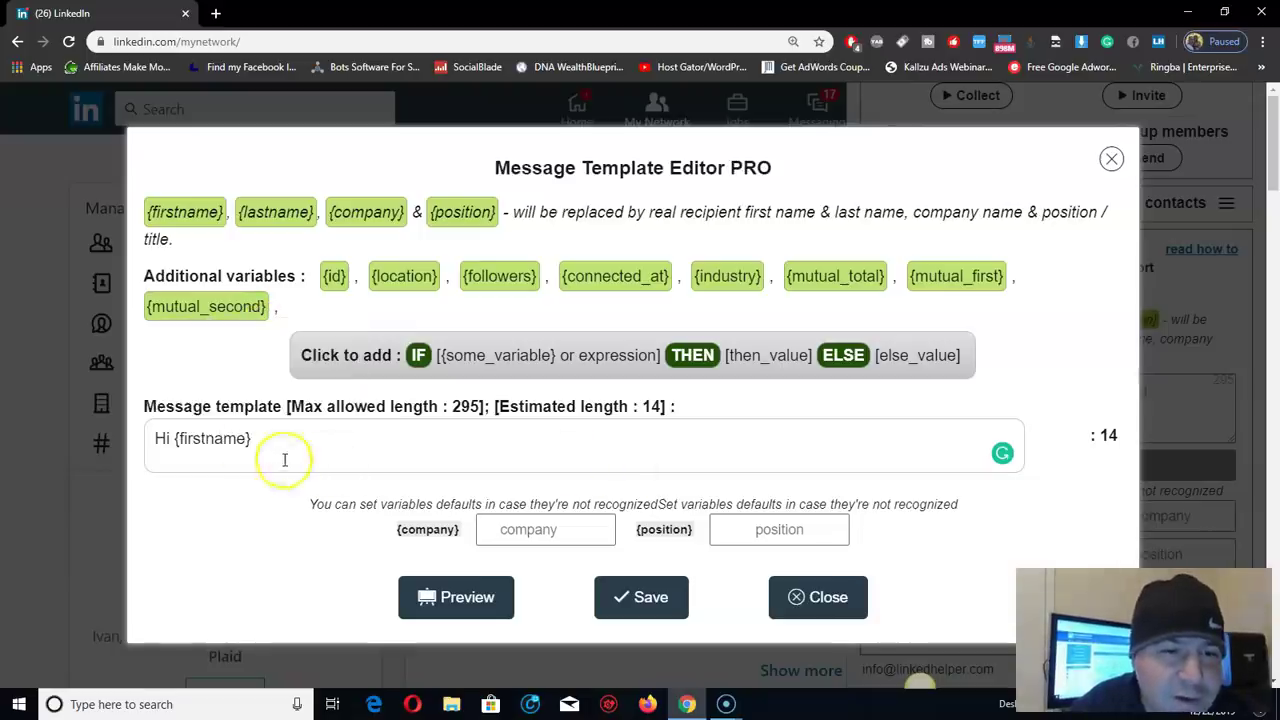
{"action": "left_click", "coordinate": [251, 439]}
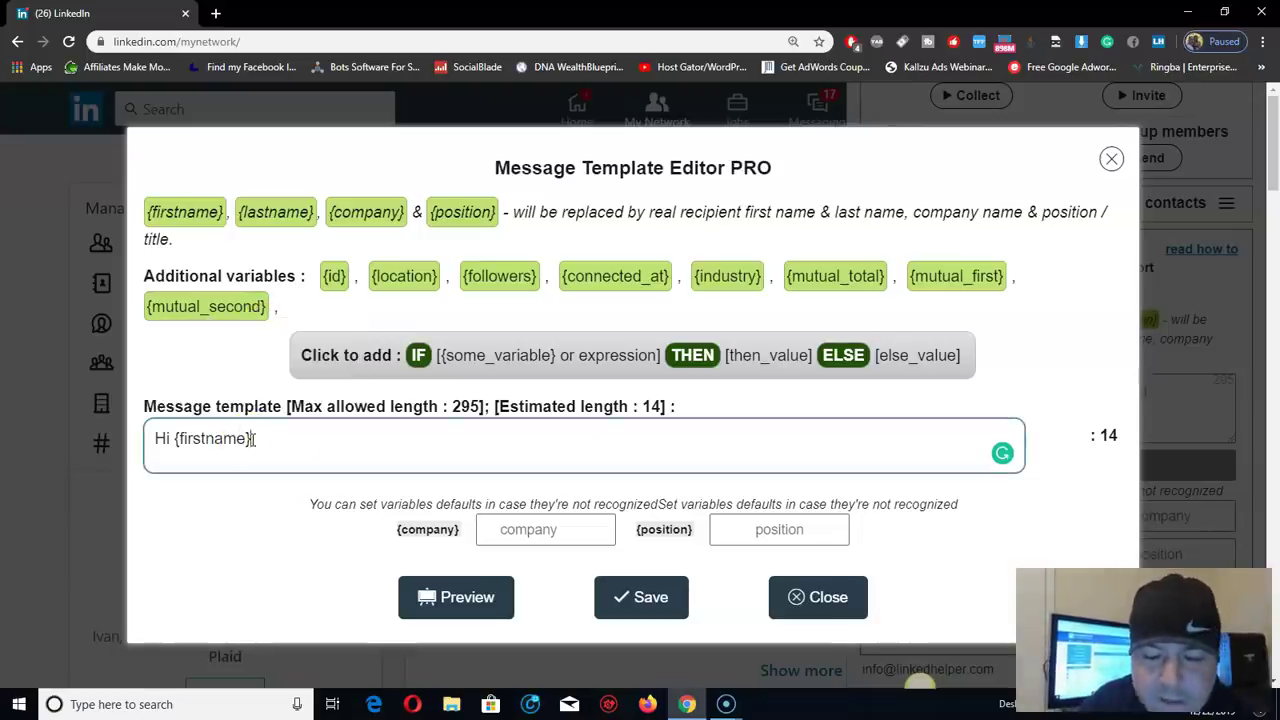
Add 'How are you? How is business treating you?' and a sign-off, then save and preview
{"action": "key", "text": "Return"}
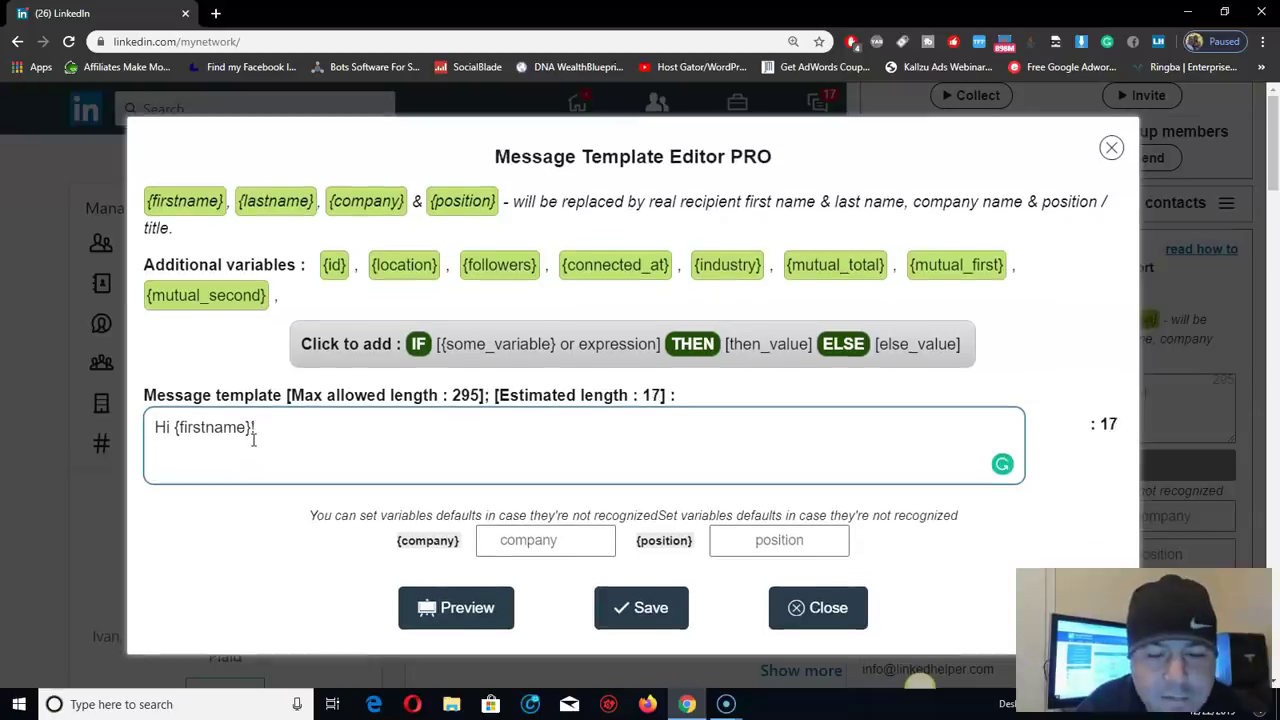
{"action": "type", "text": "How are "}
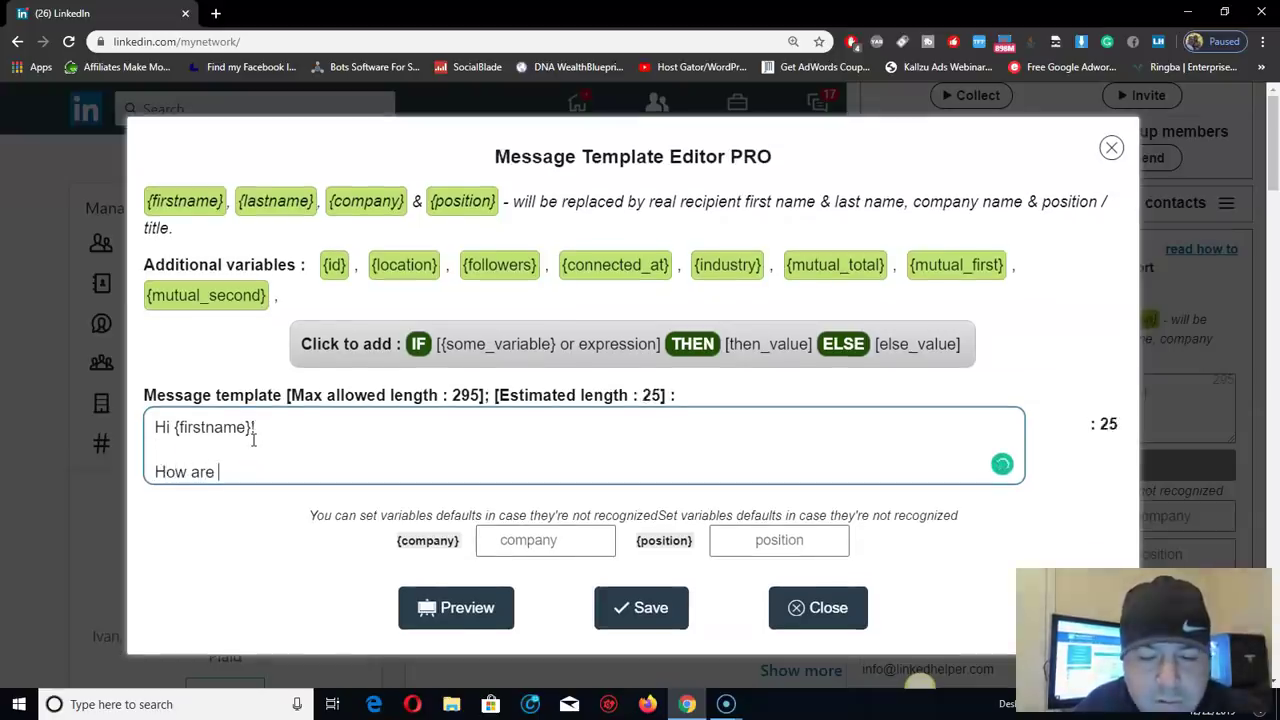
{"action": "type", "text": "you? "}
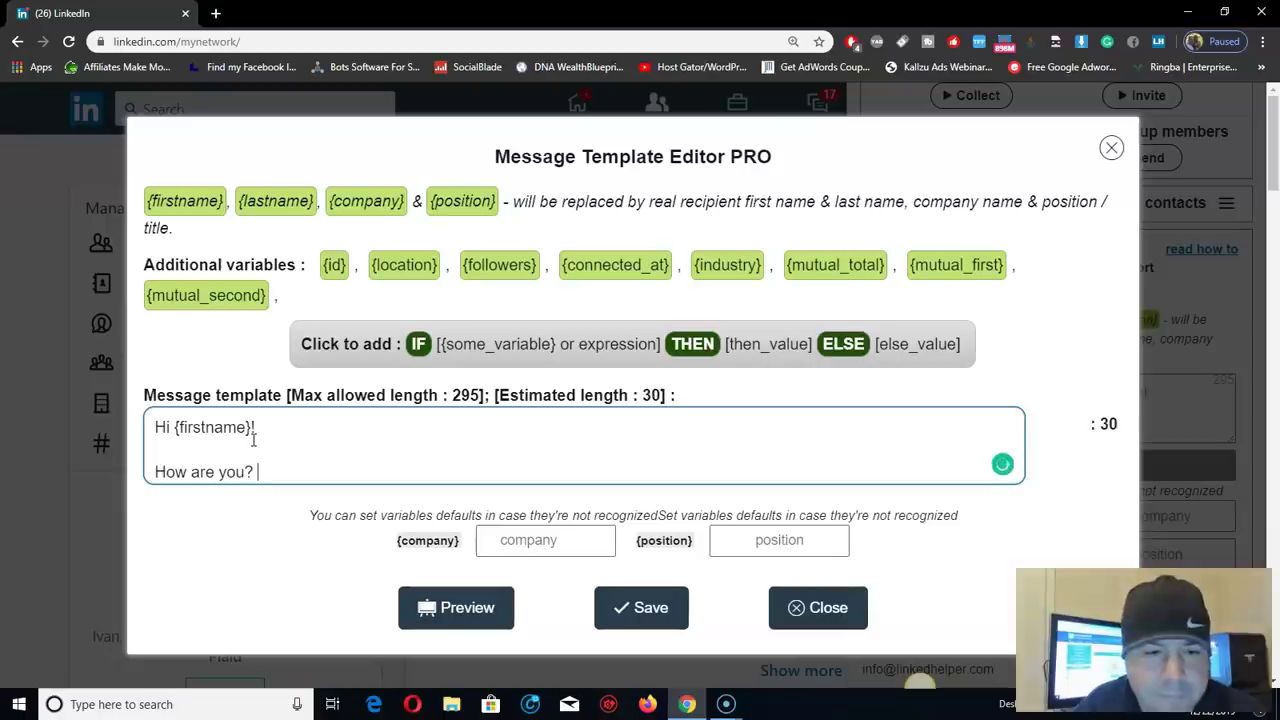
{"action": "type", "text": "How is business"}
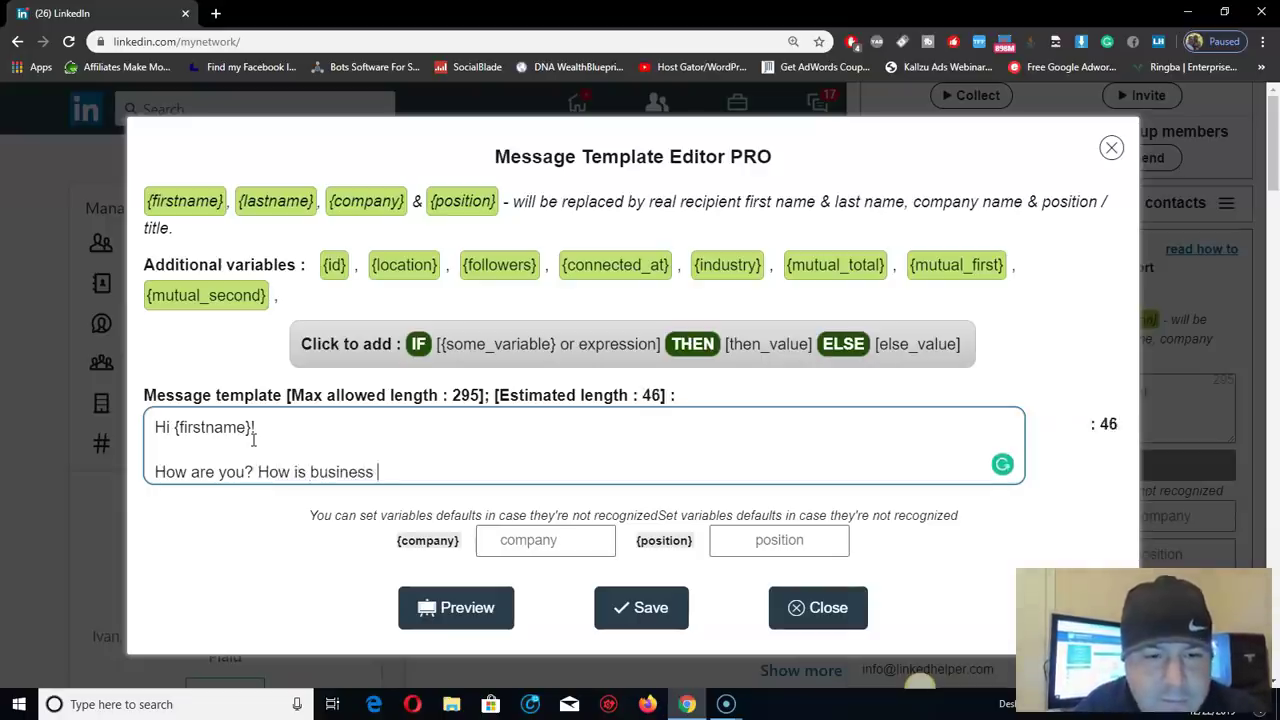
{"action": "type", "text": " treatin"}
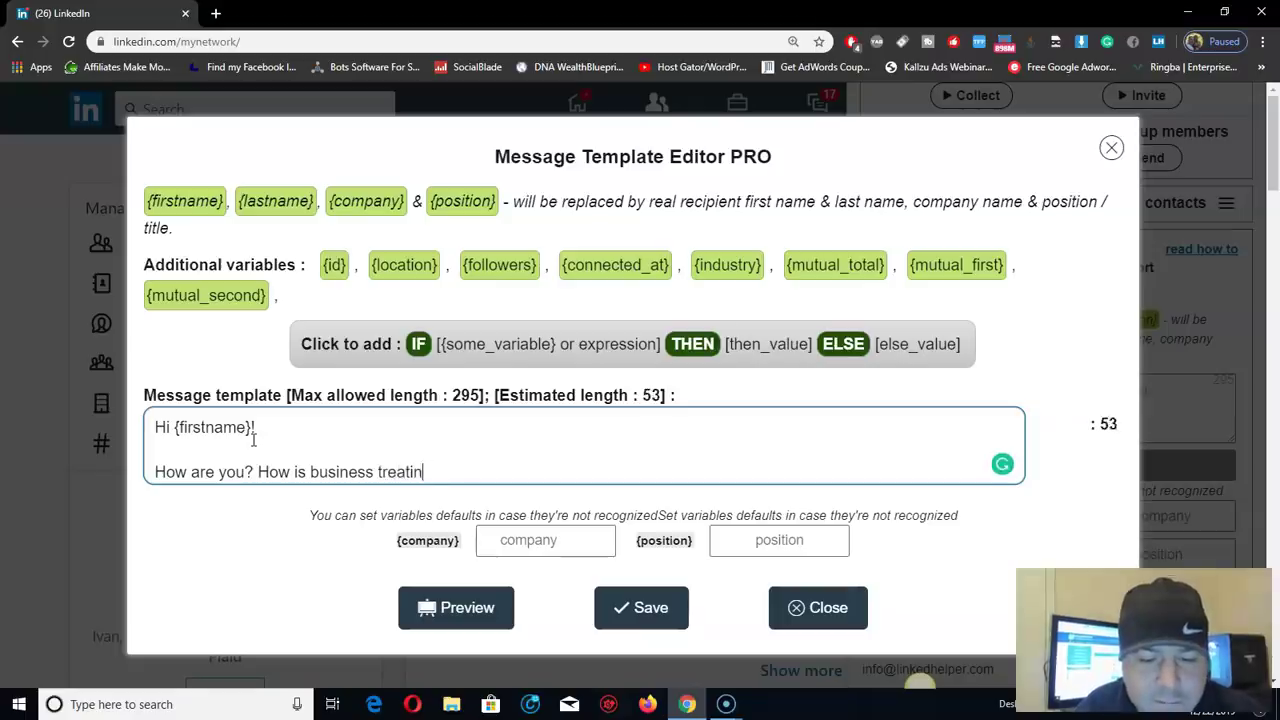
{"action": "type", "text": "g you?"}
{"action": "key", "text": "Return"}
{"action": "key", "text": "Return"}
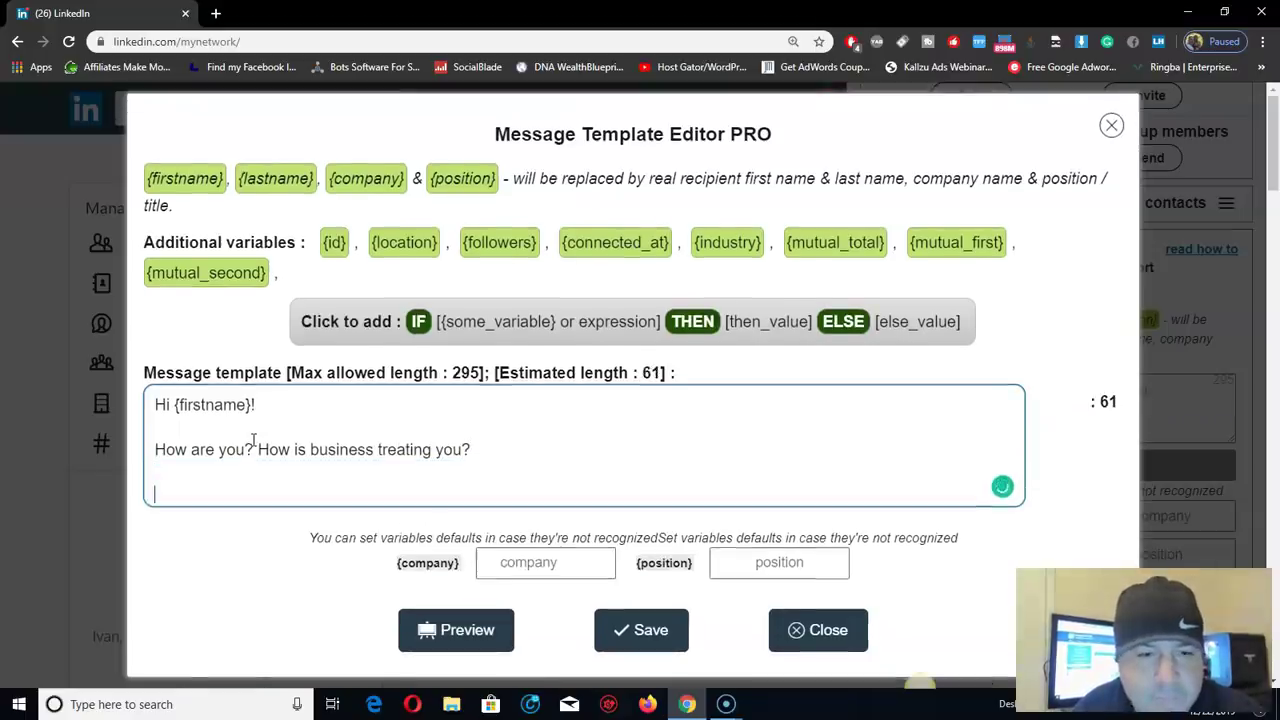
{"action": "type", "text": "- Ivan"}
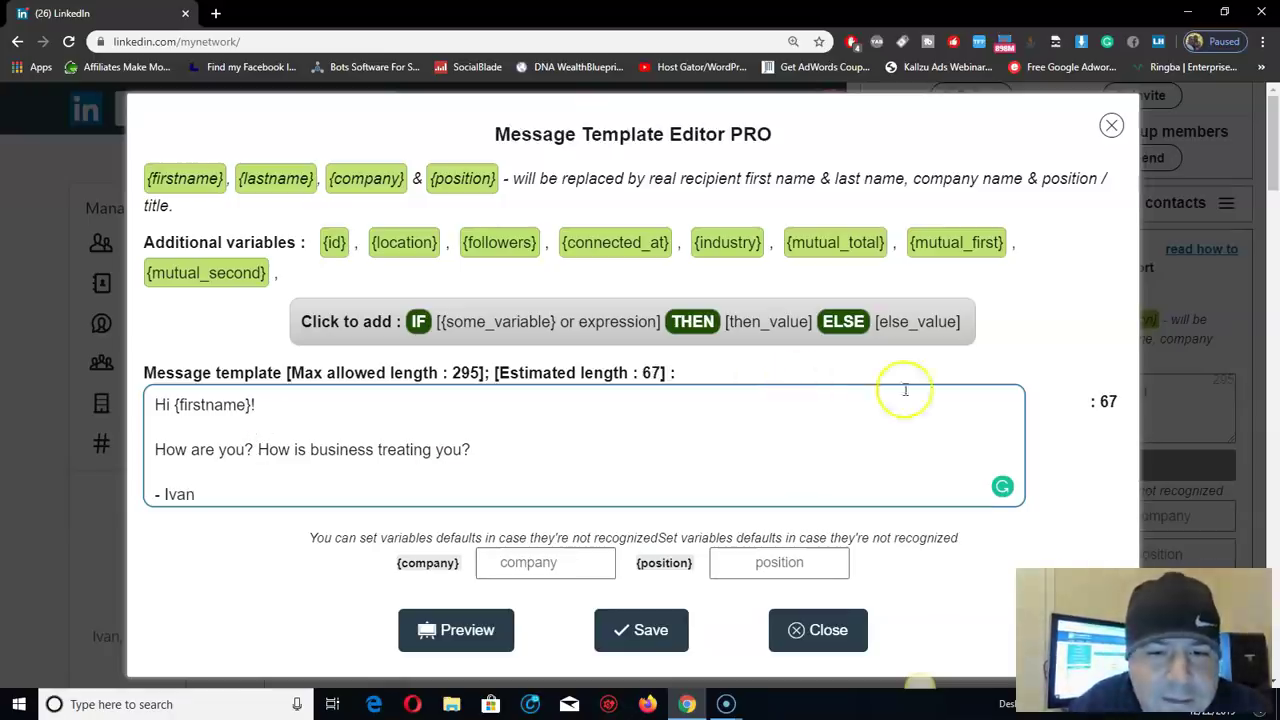
{"action": "left_click", "coordinate": [655, 630]}
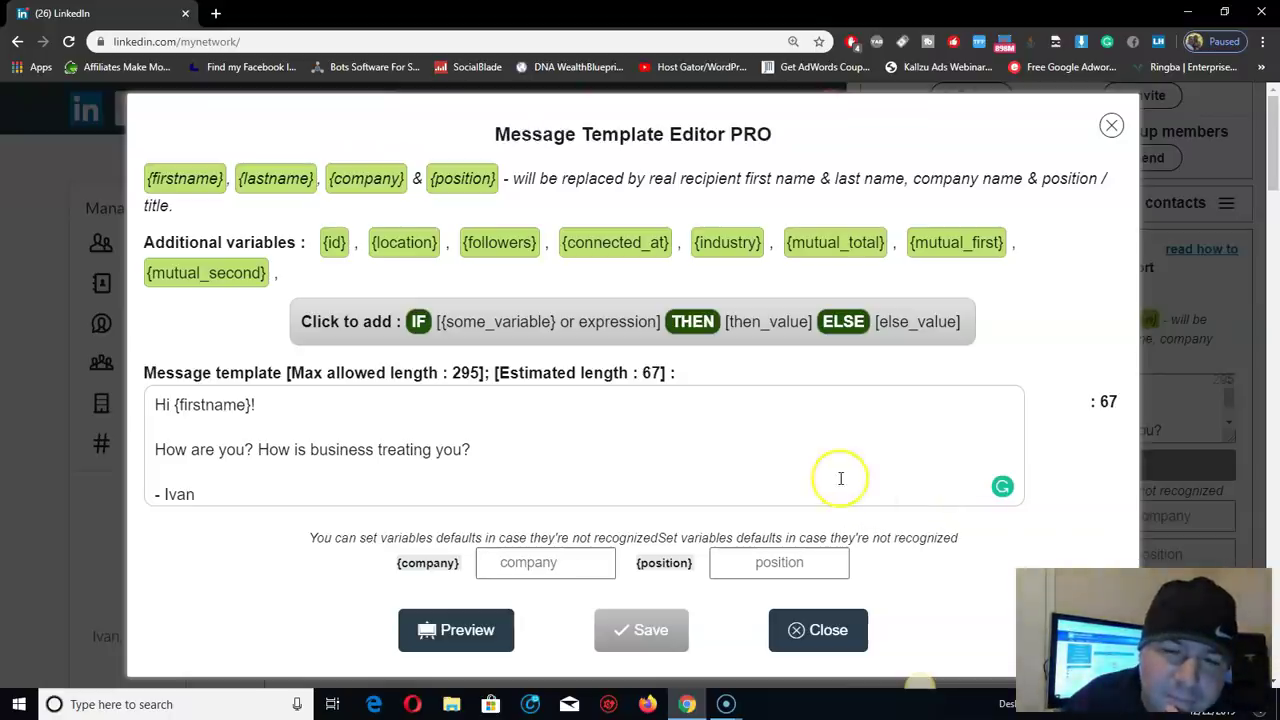
{"action": "left_click", "coordinate": [838, 630]}
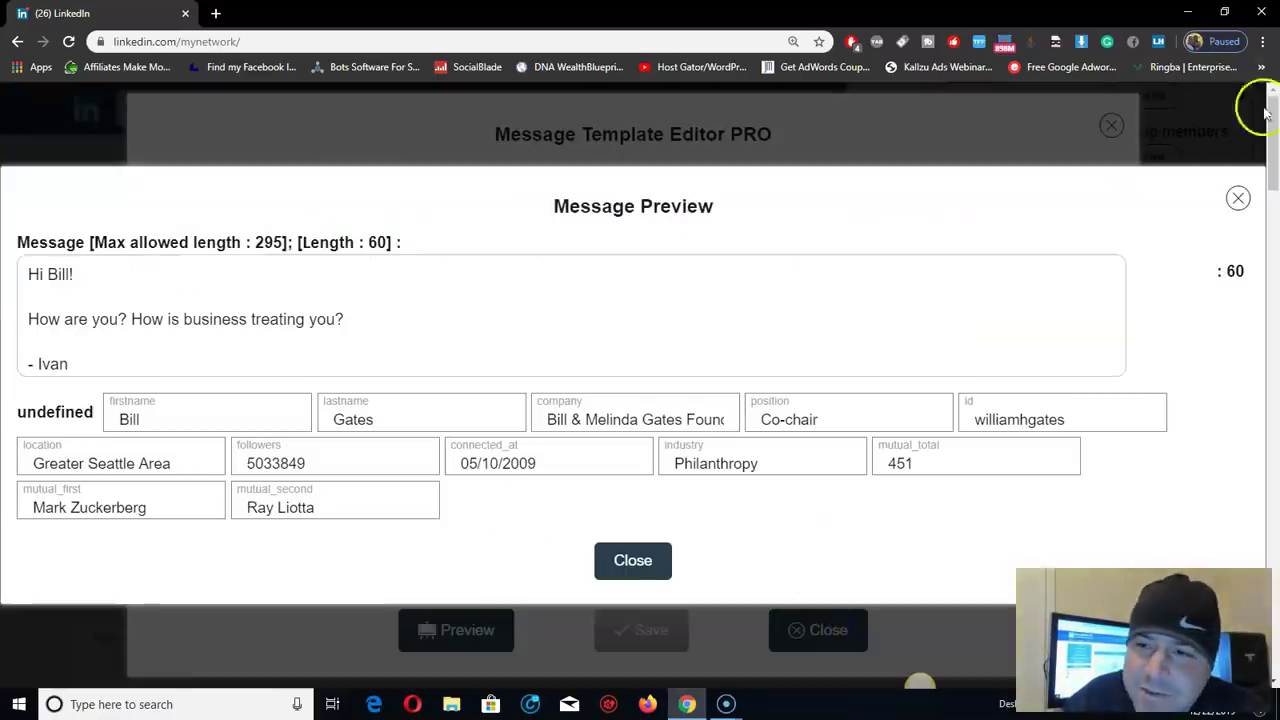
{"action": "left_click", "coordinate": [1239, 196]}
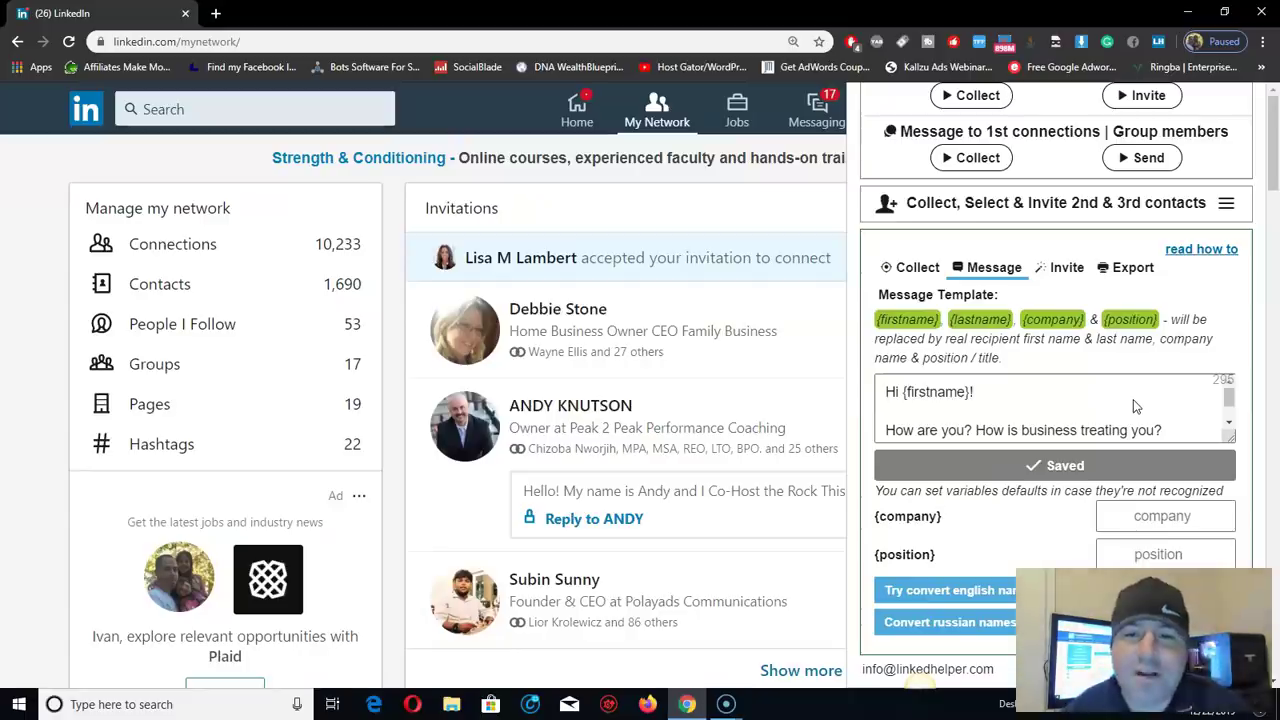
Load linkedin.com in a second browser tab
{"action": "left_click", "coordinate": [220, 14]}
{"action": "type", "text": "linke"}
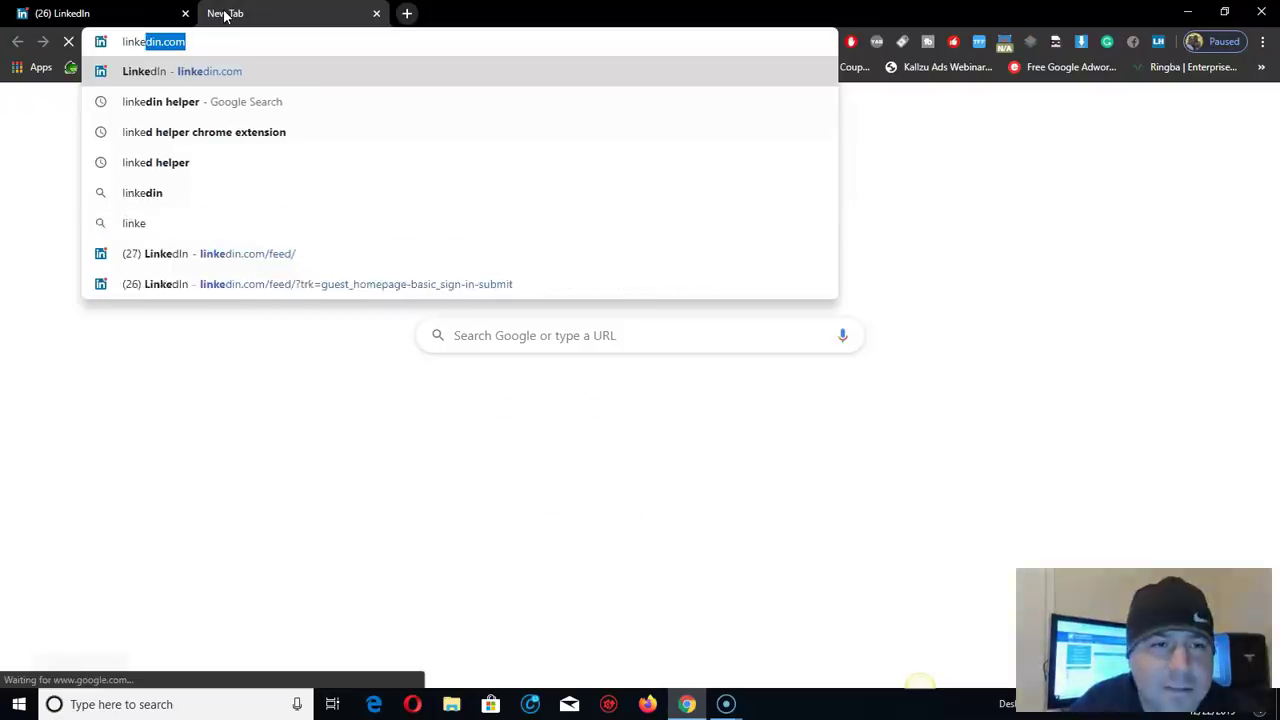
{"action": "type", "text": "ded"}
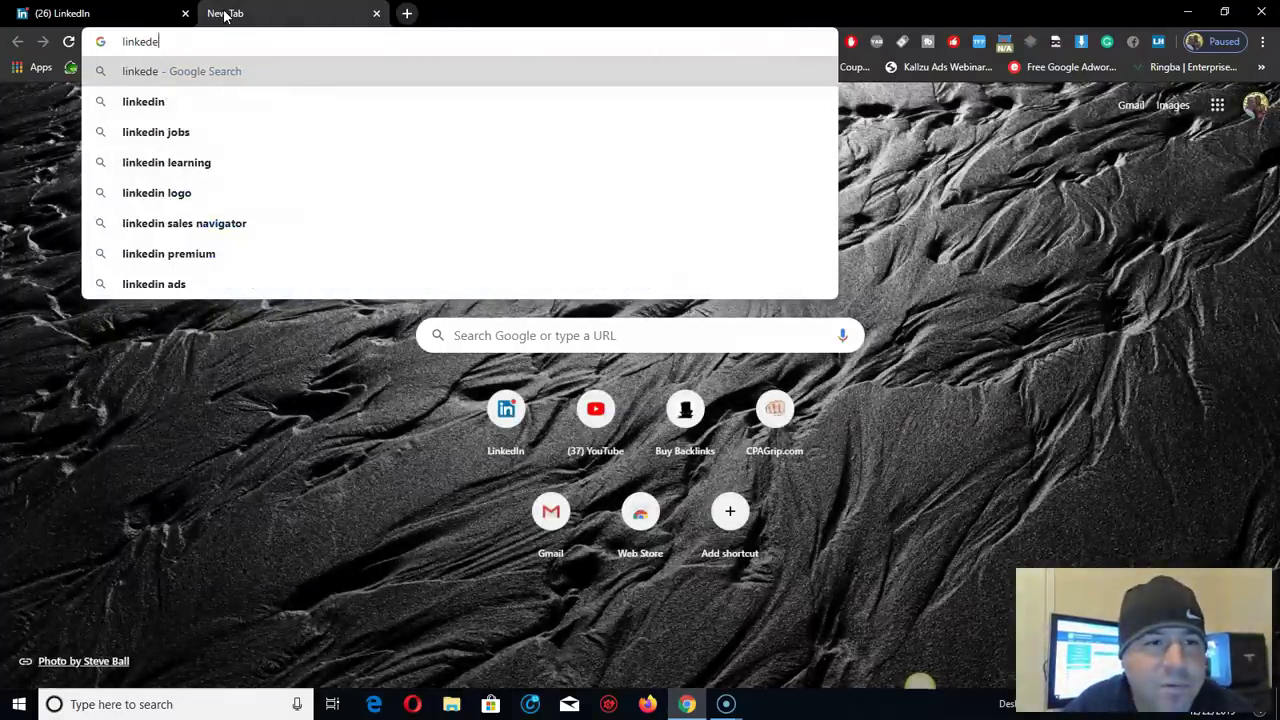
{"action": "key", "text": "BackSpace"}
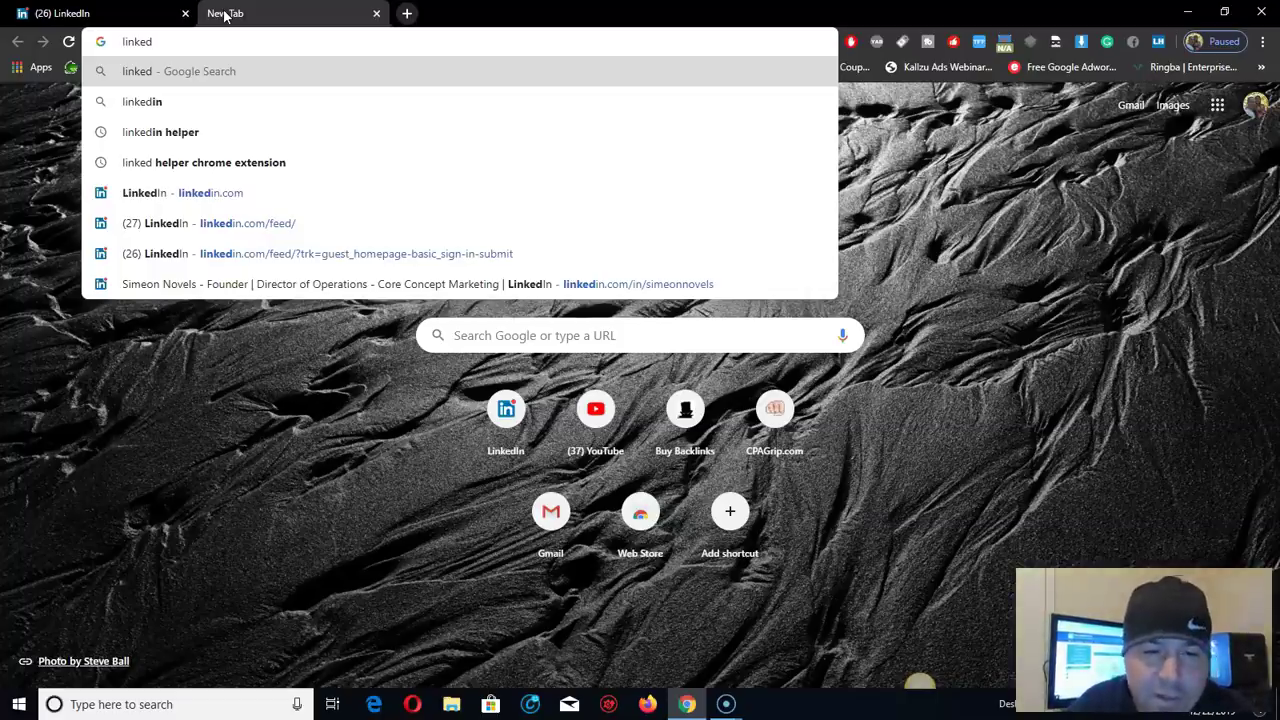
{"action": "type", "text": "in.com"}
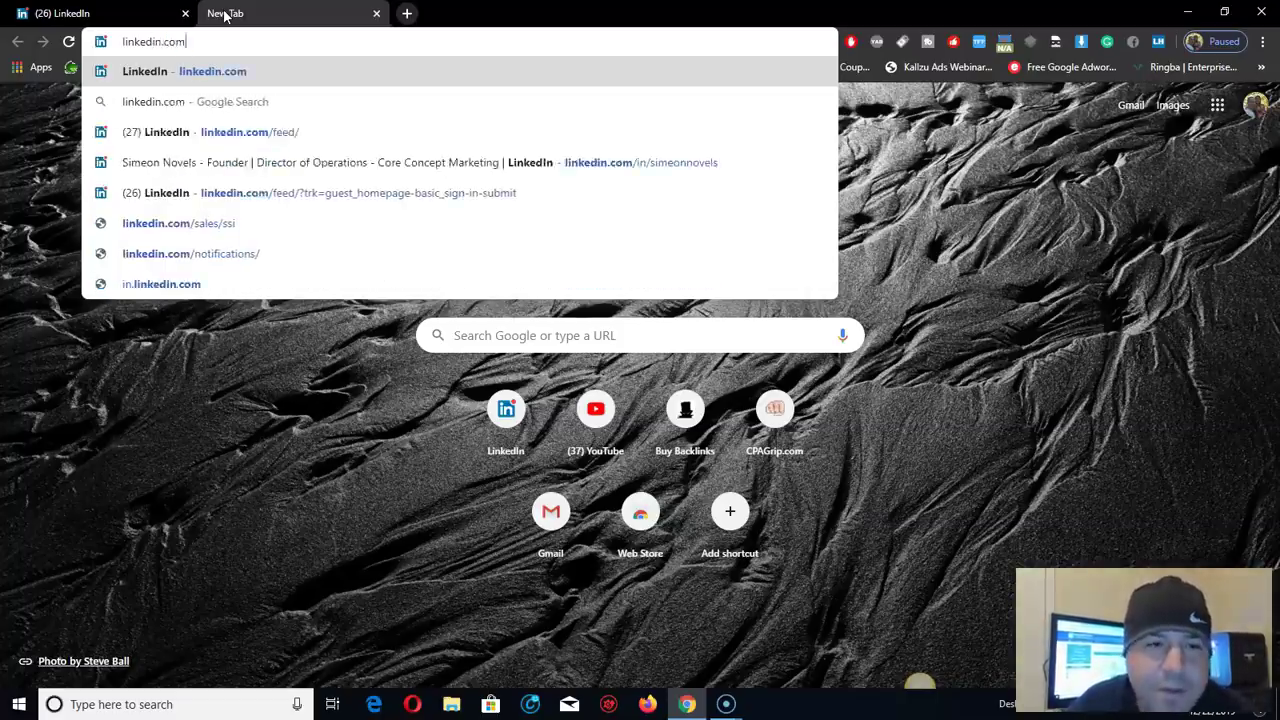
{"action": "key", "text": "Return"}
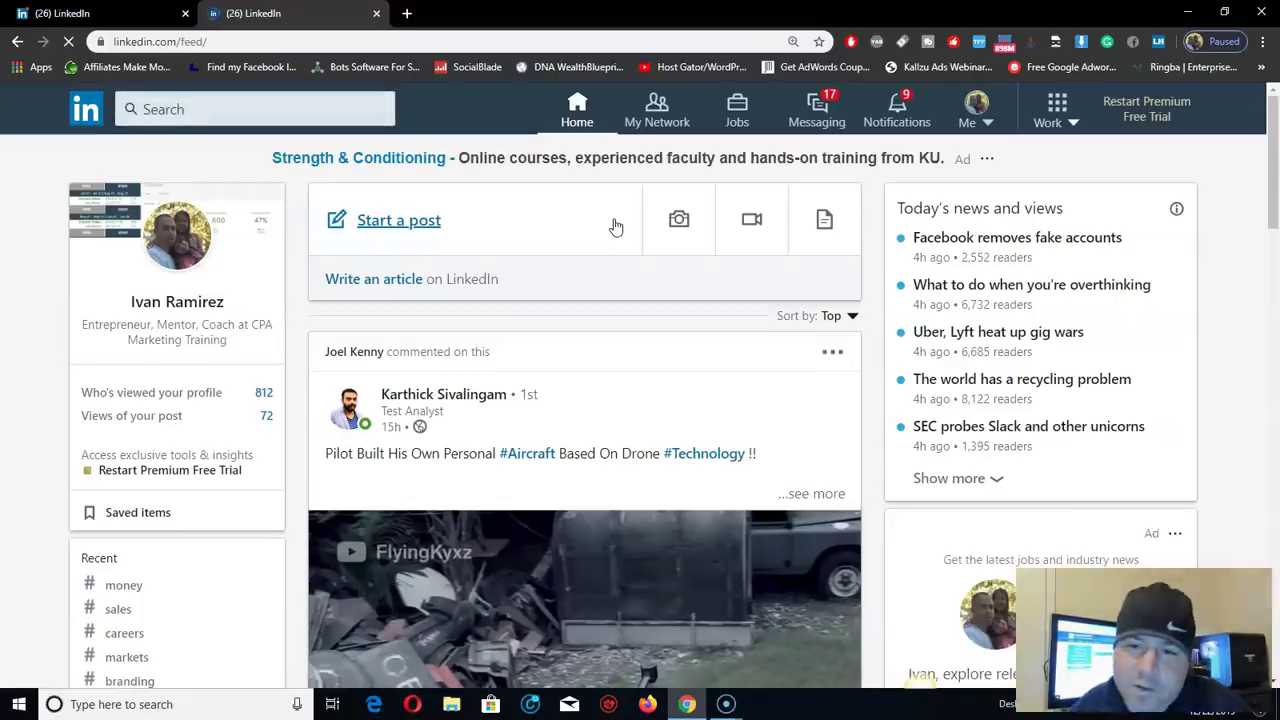
Open your own profile from the feed and scroll through it to the dashboard
{"action": "left_click", "coordinate": [170, 303]}
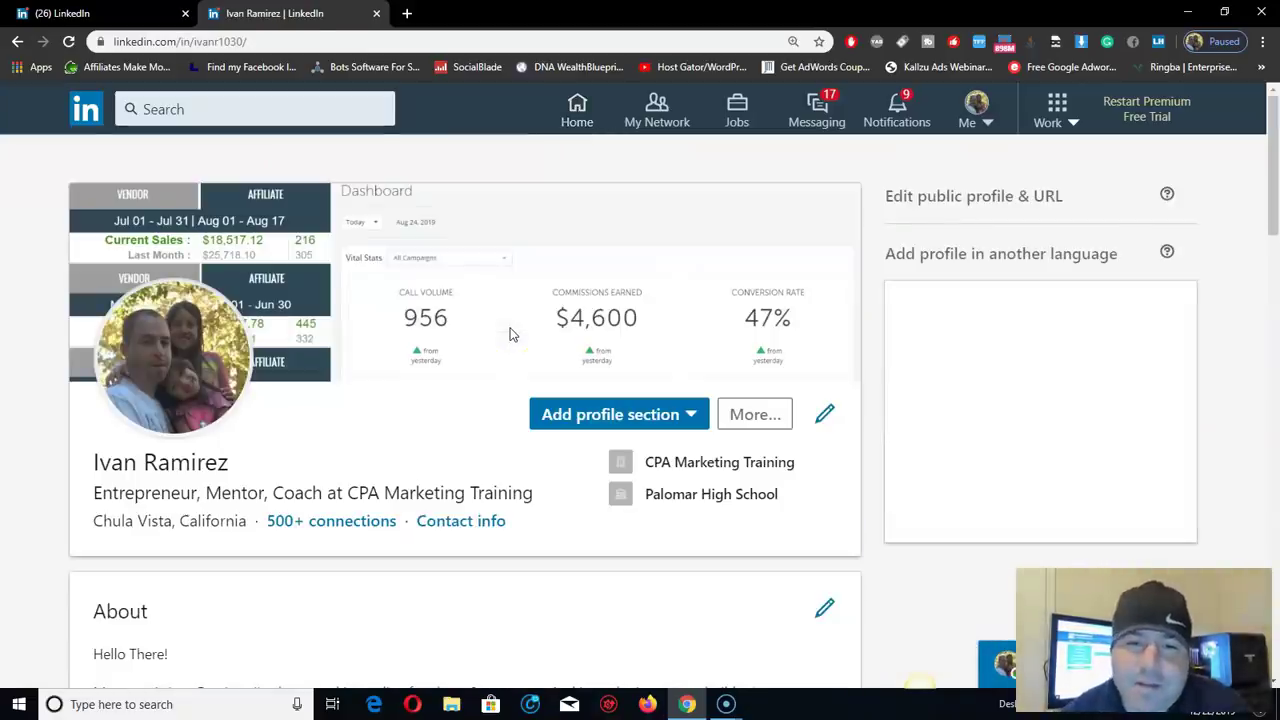
{"action": "left_click", "coordinate": [505, 333]}
{"action": "scroll", "coordinate": [628, 323], "scroll_direction": "down", "scroll_amount": 2}
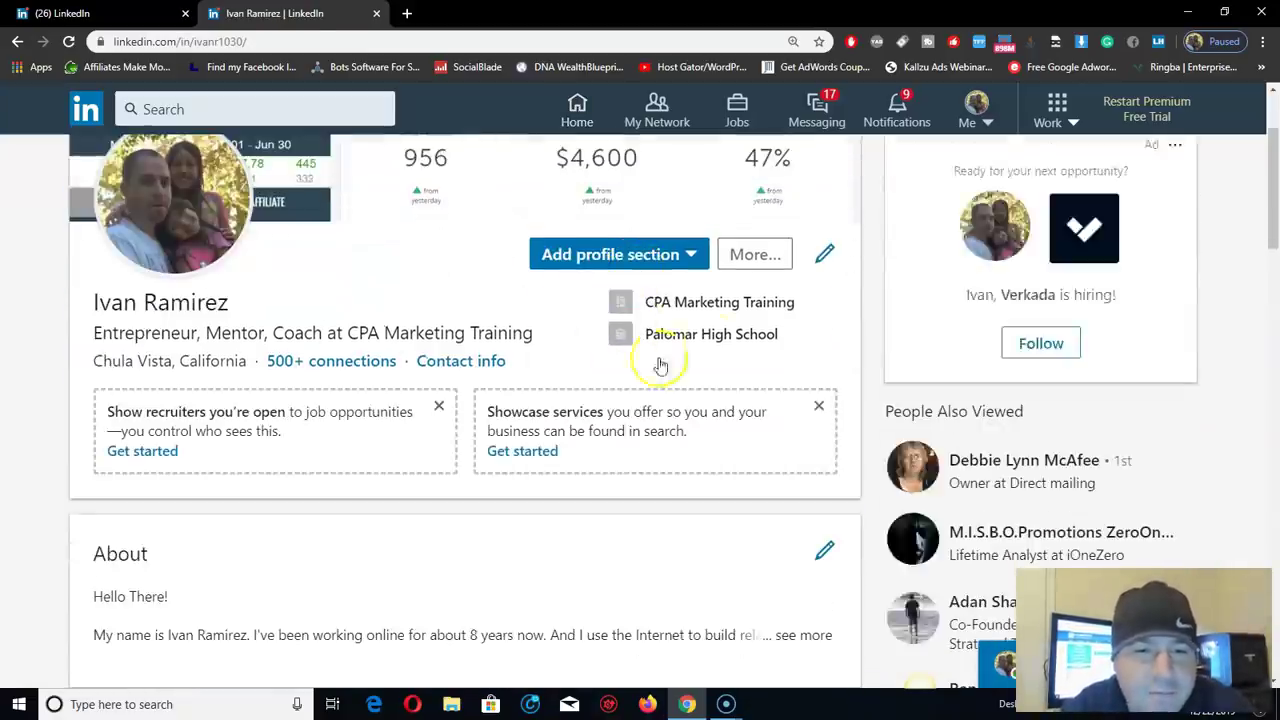
{"action": "scroll", "coordinate": [640, 383], "scroll_direction": "down", "scroll_amount": 2}
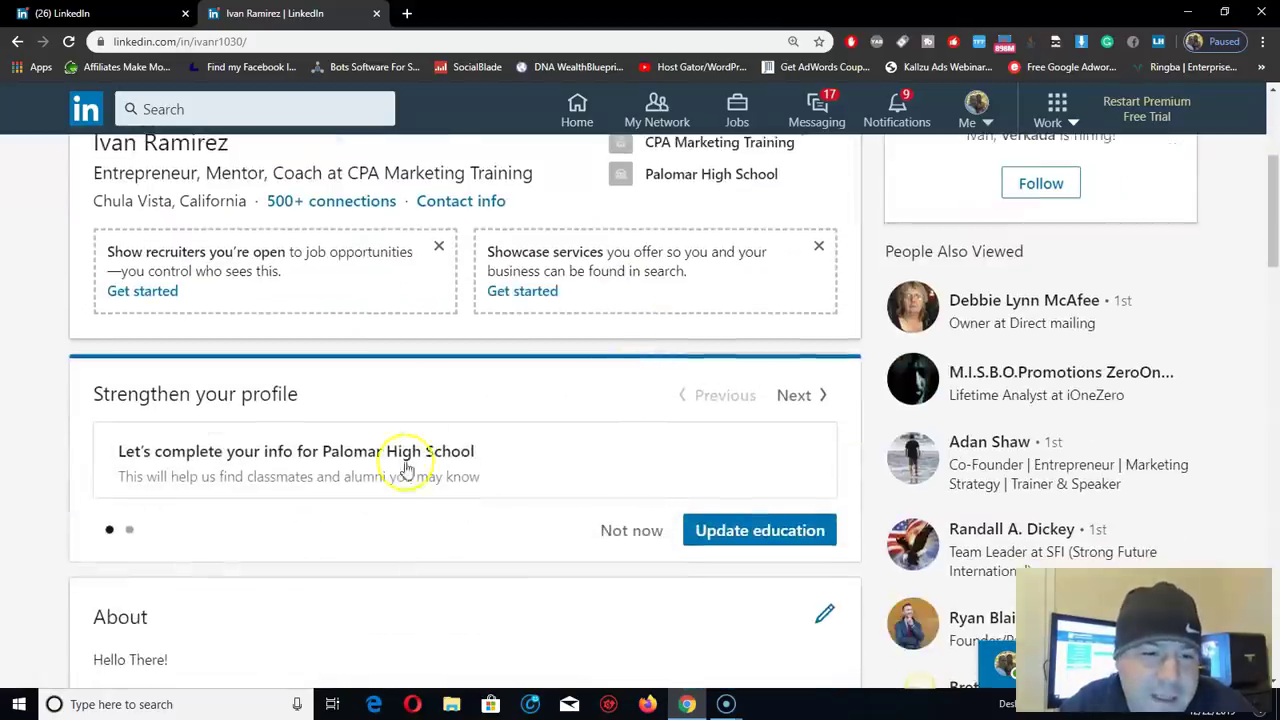
{"action": "scroll", "coordinate": [472, 430], "scroll_direction": "down", "scroll_amount": 3}
{"action": "scroll", "coordinate": [609, 449], "scroll_direction": "down", "scroll_amount": 3}
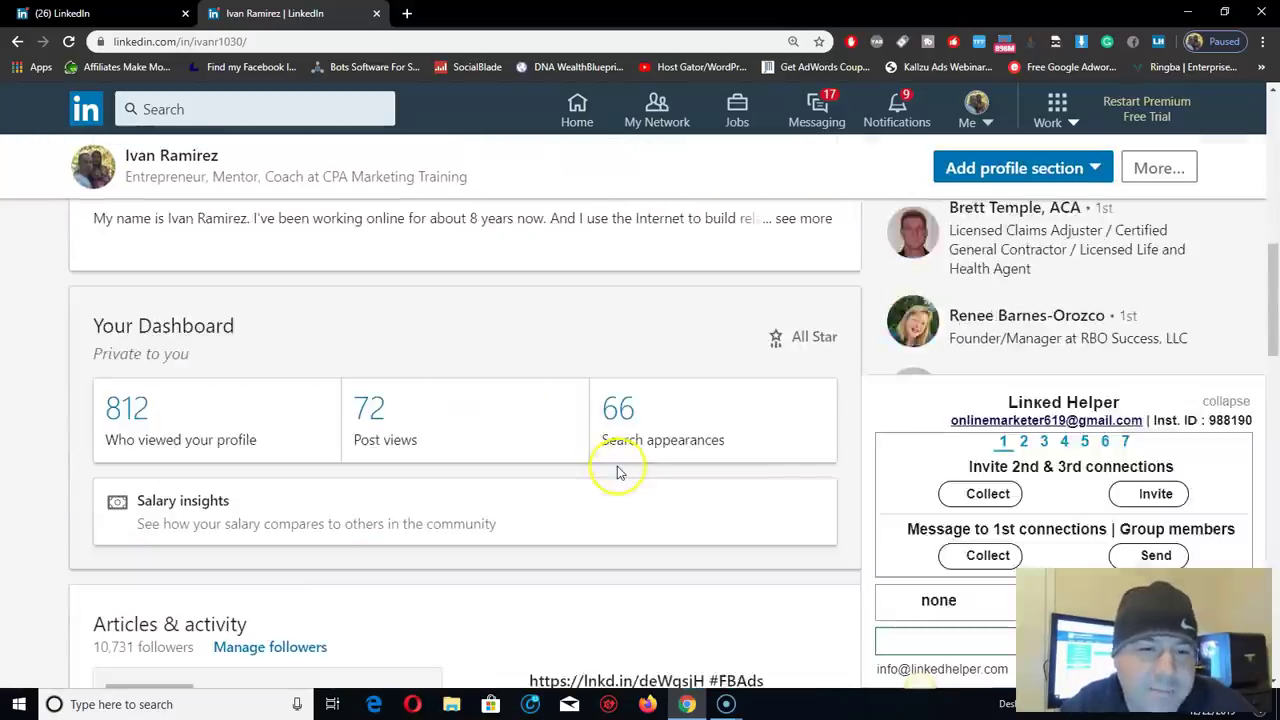
{"action": "scroll", "coordinate": [617, 471], "scroll_direction": "down", "scroll_amount": 4}
{"action": "scroll", "coordinate": [576, 488], "scroll_direction": "up", "scroll_amount": 5}
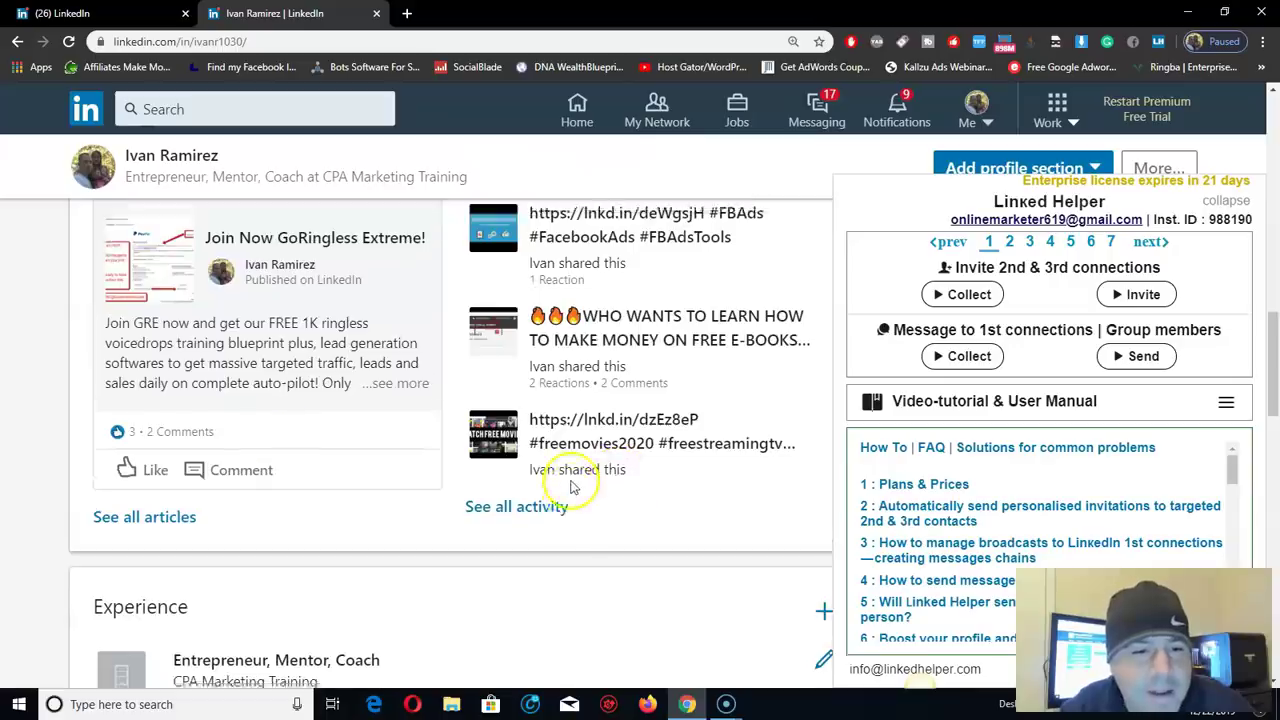
{"action": "scroll", "coordinate": [576, 488], "scroll_direction": "up", "scroll_amount": 10}
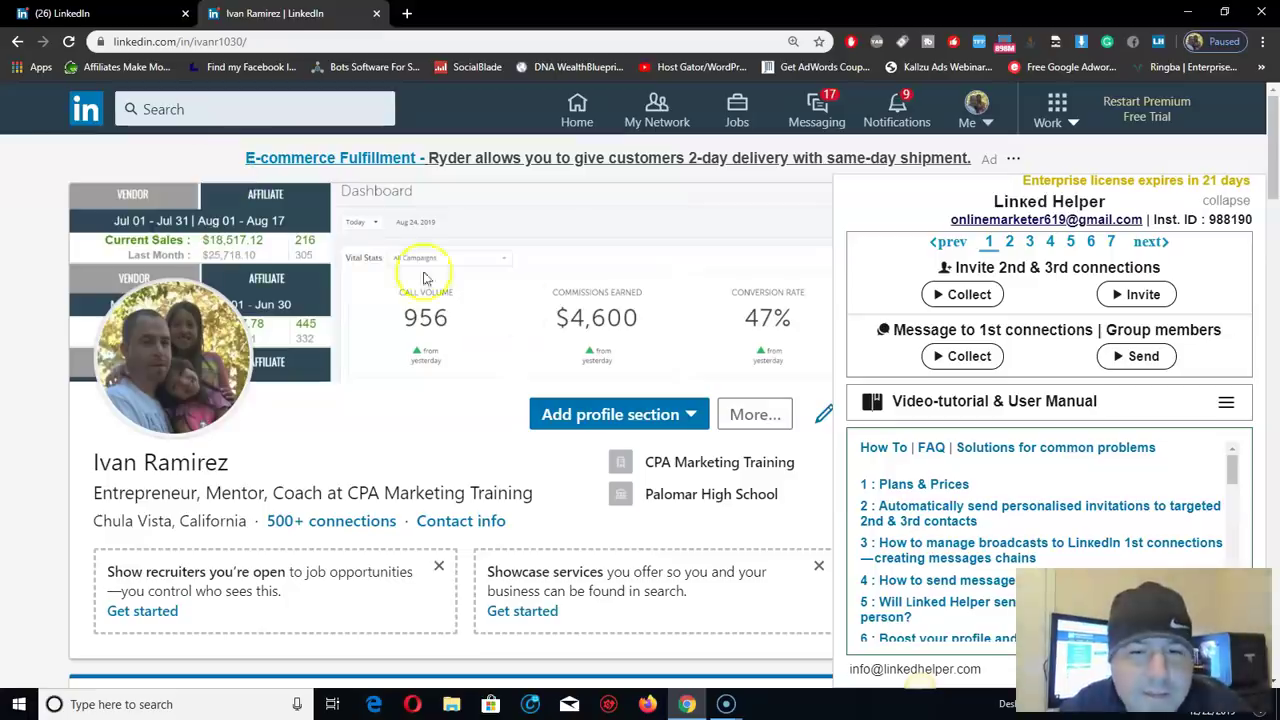
{"action": "scroll", "coordinate": [540, 290], "scroll_direction": "down", "scroll_amount": 7}
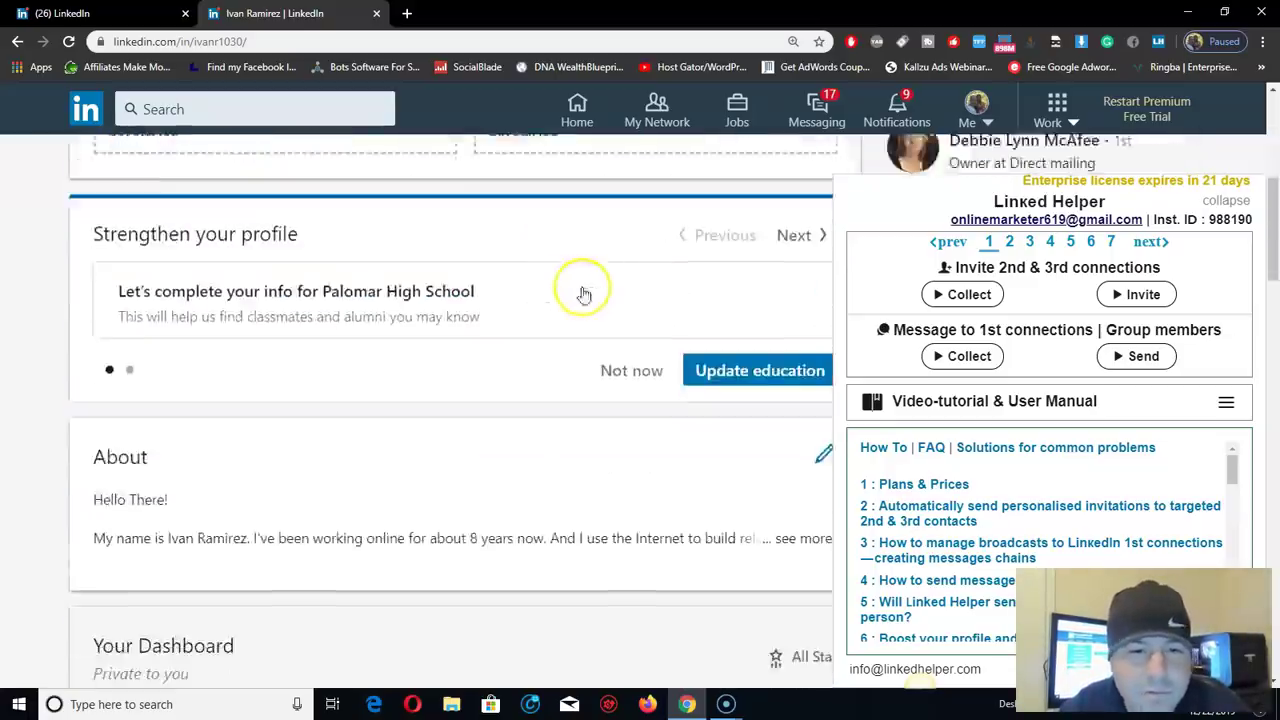
{"action": "scroll", "coordinate": [650, 390], "scroll_direction": "up", "scroll_amount": 1}
{"action": "scroll", "coordinate": [659, 405], "scroll_direction": "up", "scroll_amount": 6}
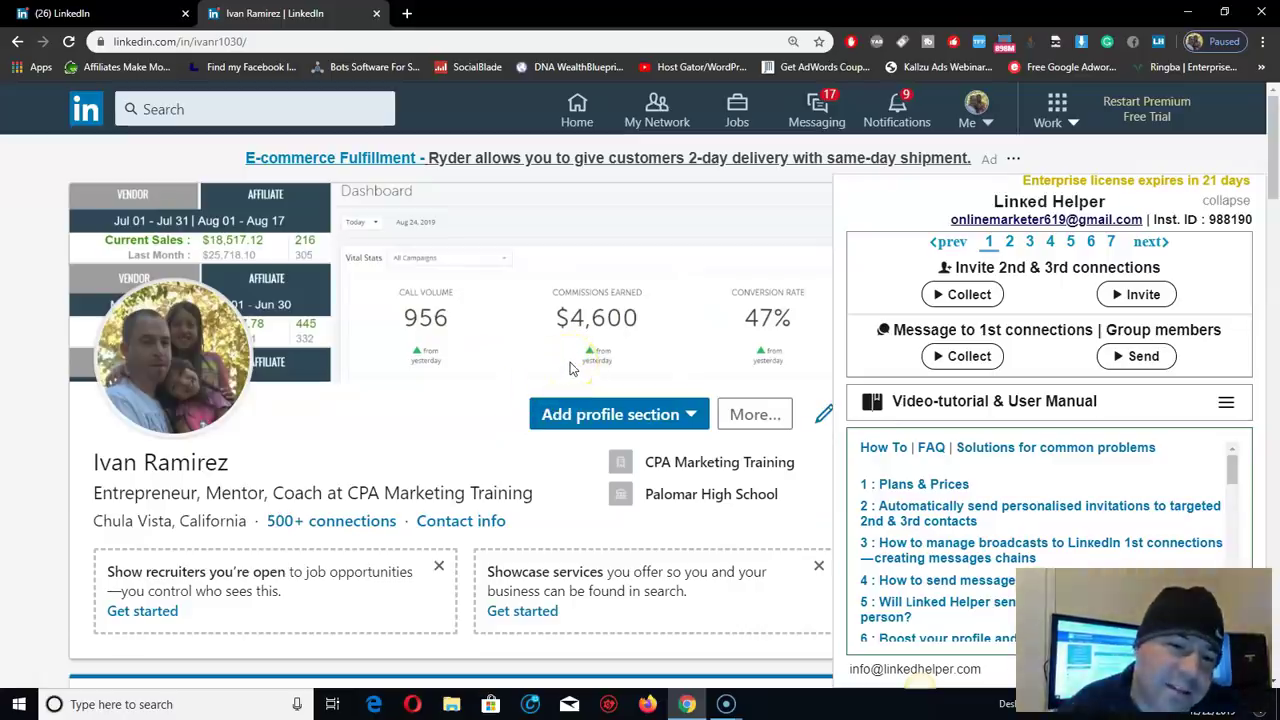
{"action": "scroll", "coordinate": [590, 350], "scroll_direction": "down", "scroll_amount": 7}
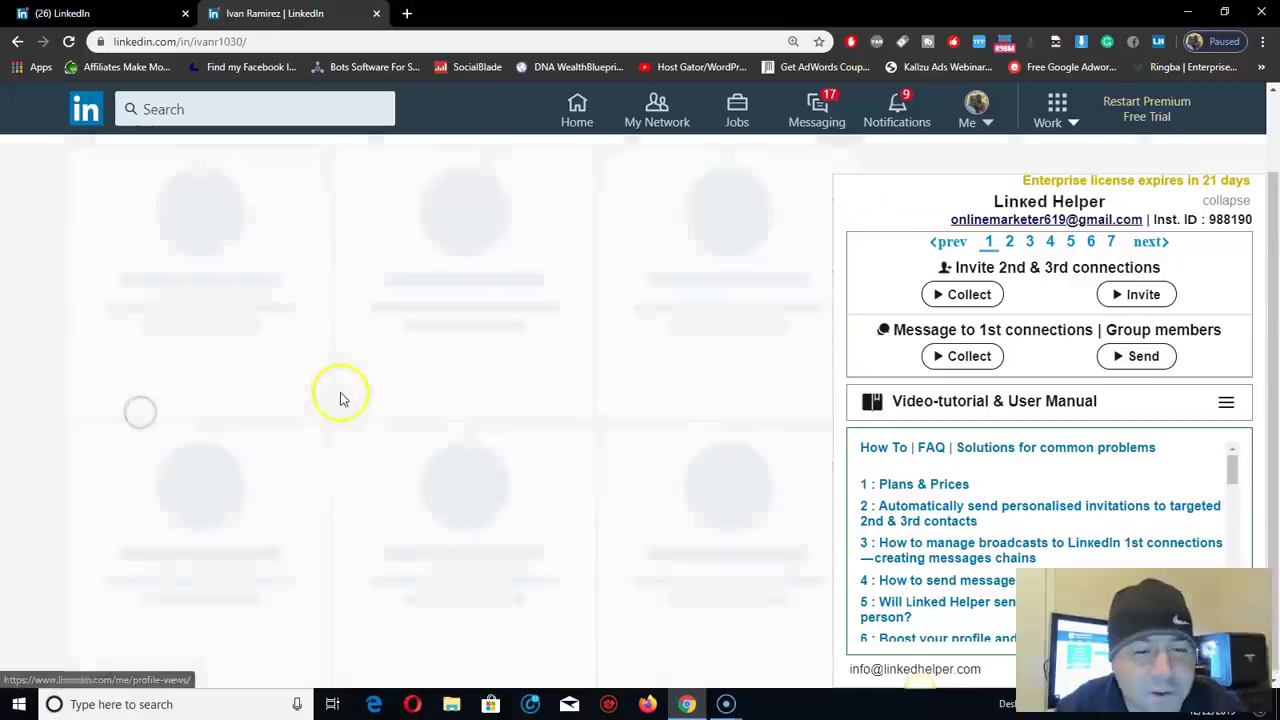
{"action": "left_click", "coordinate": [129, 408]}
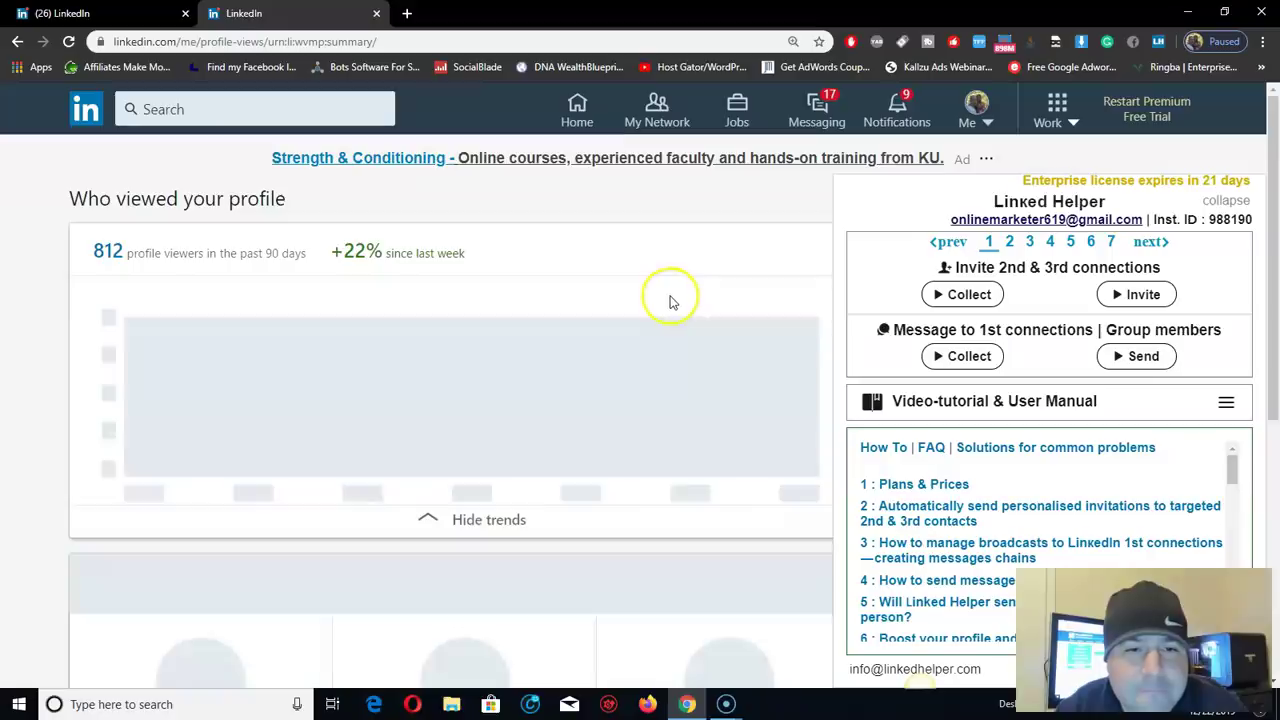
{"action": "scroll", "coordinate": [669, 300], "scroll_direction": "down", "scroll_amount": 3}
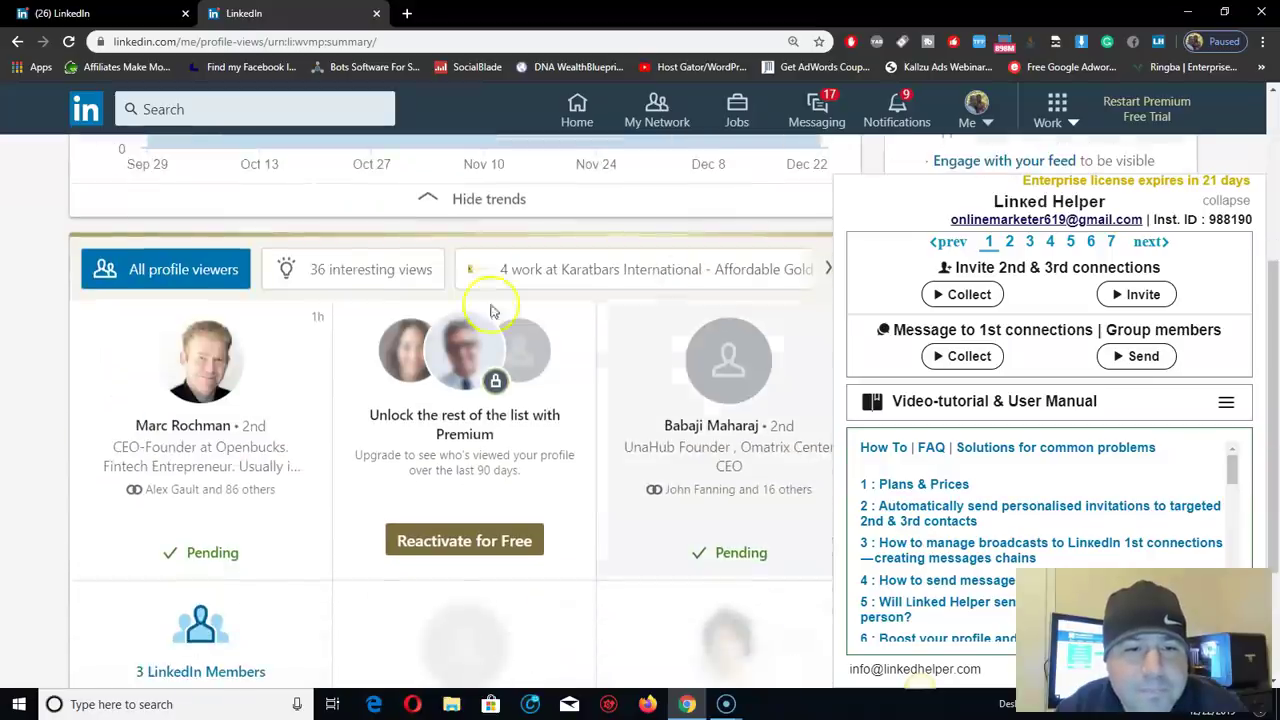
{"action": "scroll", "coordinate": [420, 340], "scroll_direction": "down", "scroll_amount": 2}
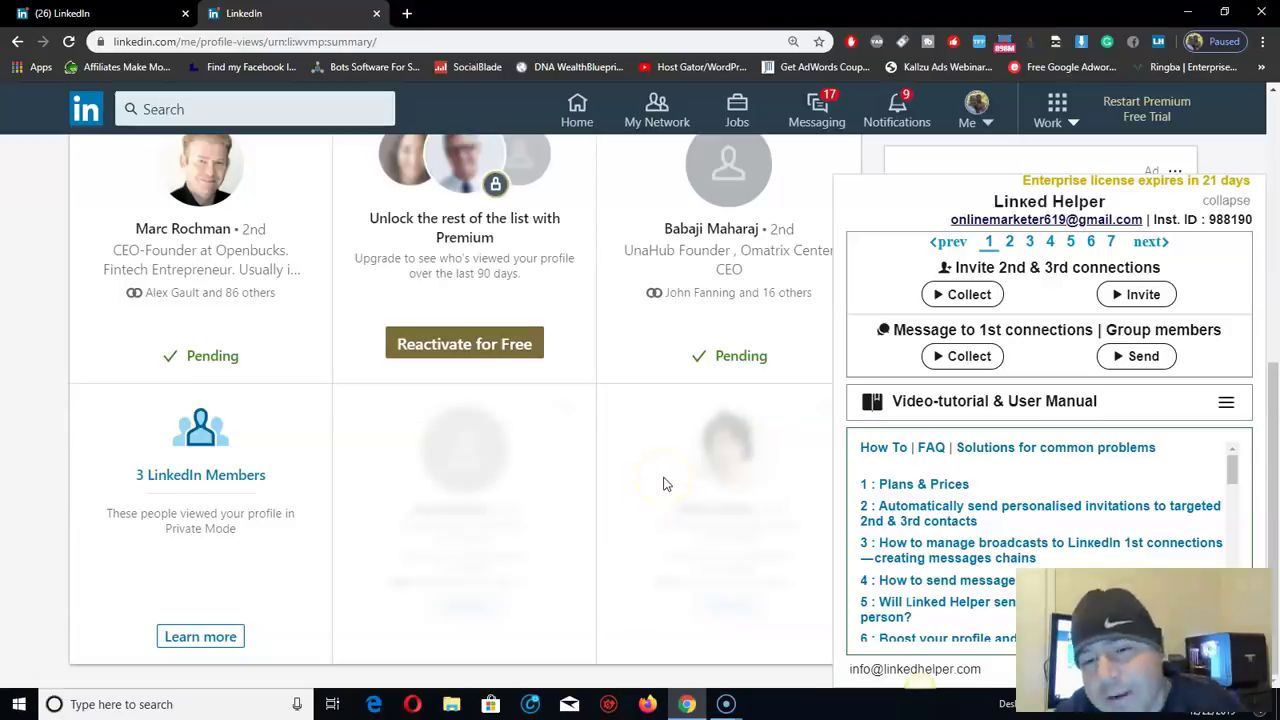
{"action": "scroll", "coordinate": [664, 484], "scroll_direction": "up", "scroll_amount": 3}
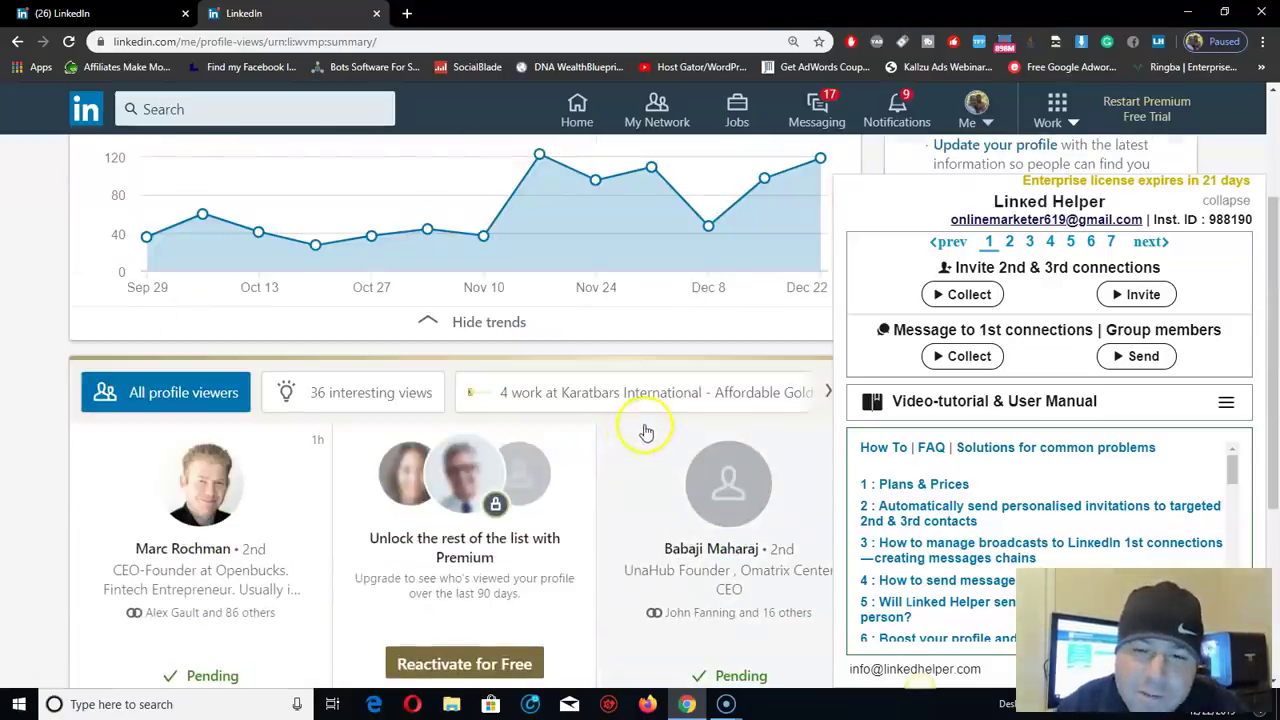
{"action": "scroll", "coordinate": [571, 420], "scroll_direction": "down", "scroll_amount": 2}
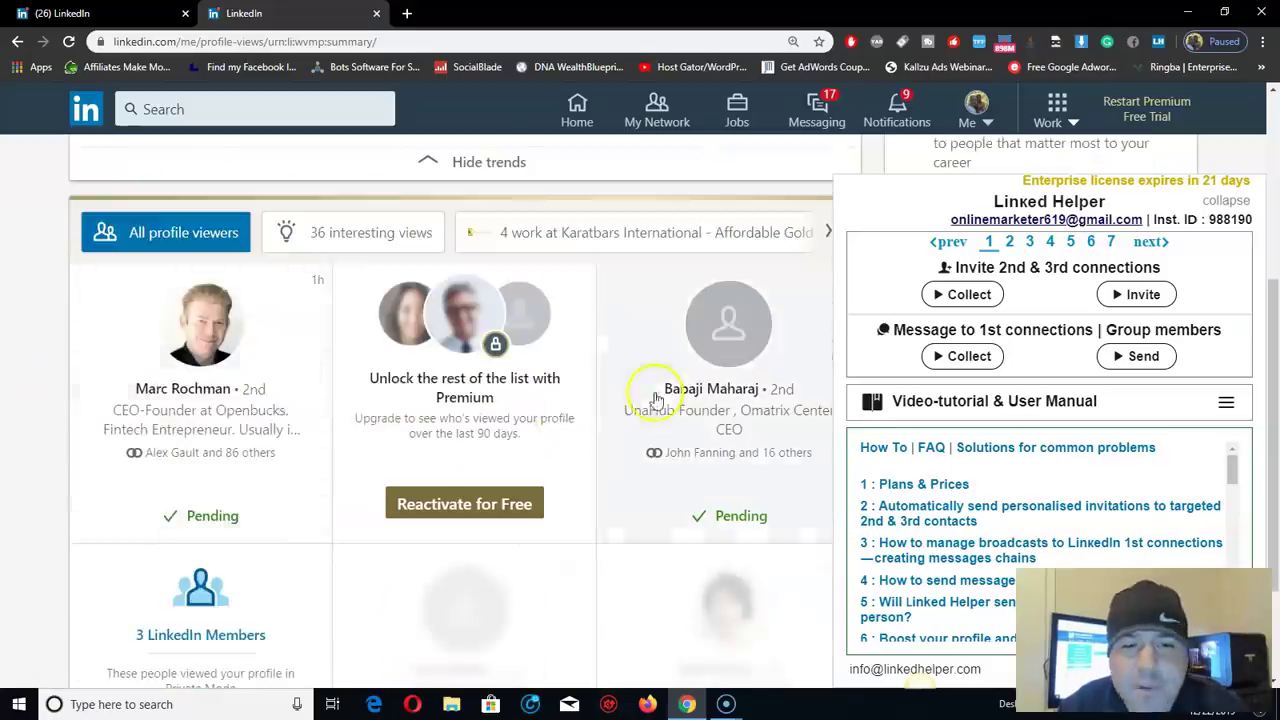
{"action": "scroll", "coordinate": [608, 399], "scroll_direction": "down", "scroll_amount": 2}
{"action": "scroll", "coordinate": [600, 537], "scroll_direction": "up", "scroll_amount": 2}
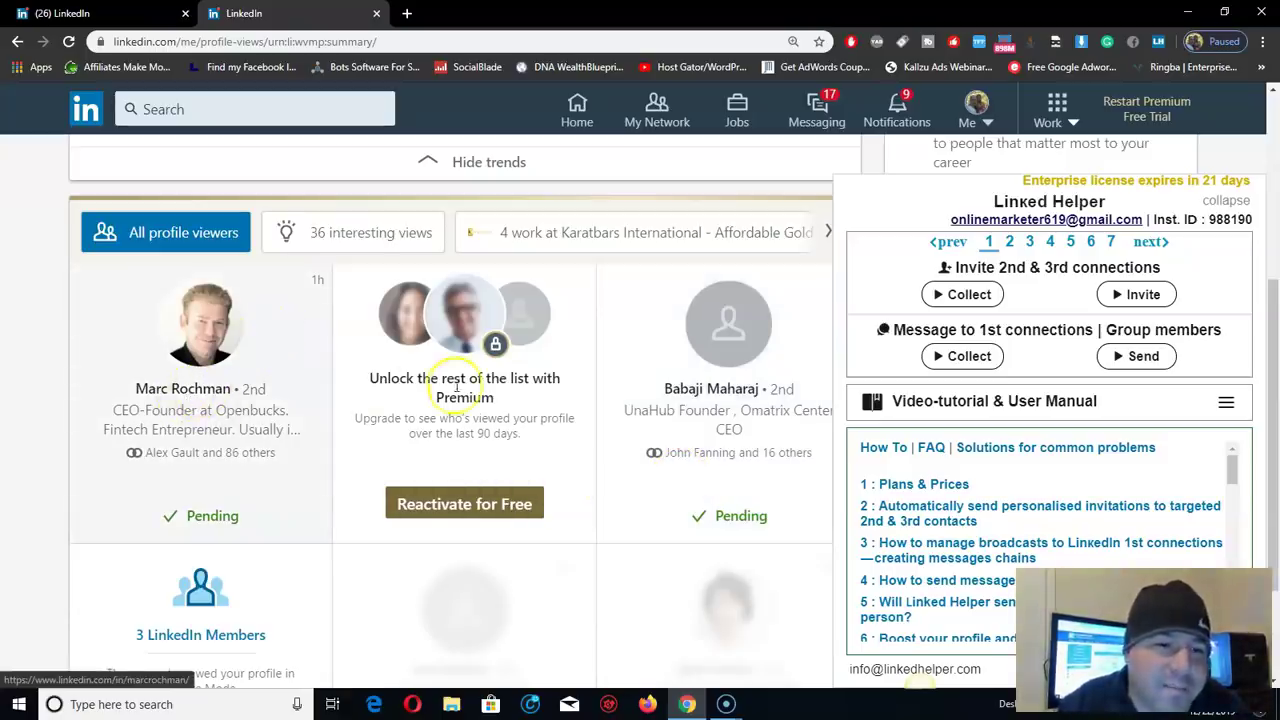
{"action": "scroll", "coordinate": [440, 385], "scroll_direction": "up", "scroll_amount": 2}
{"action": "scroll", "coordinate": [450, 392], "scroll_direction": "up", "scroll_amount": 2}
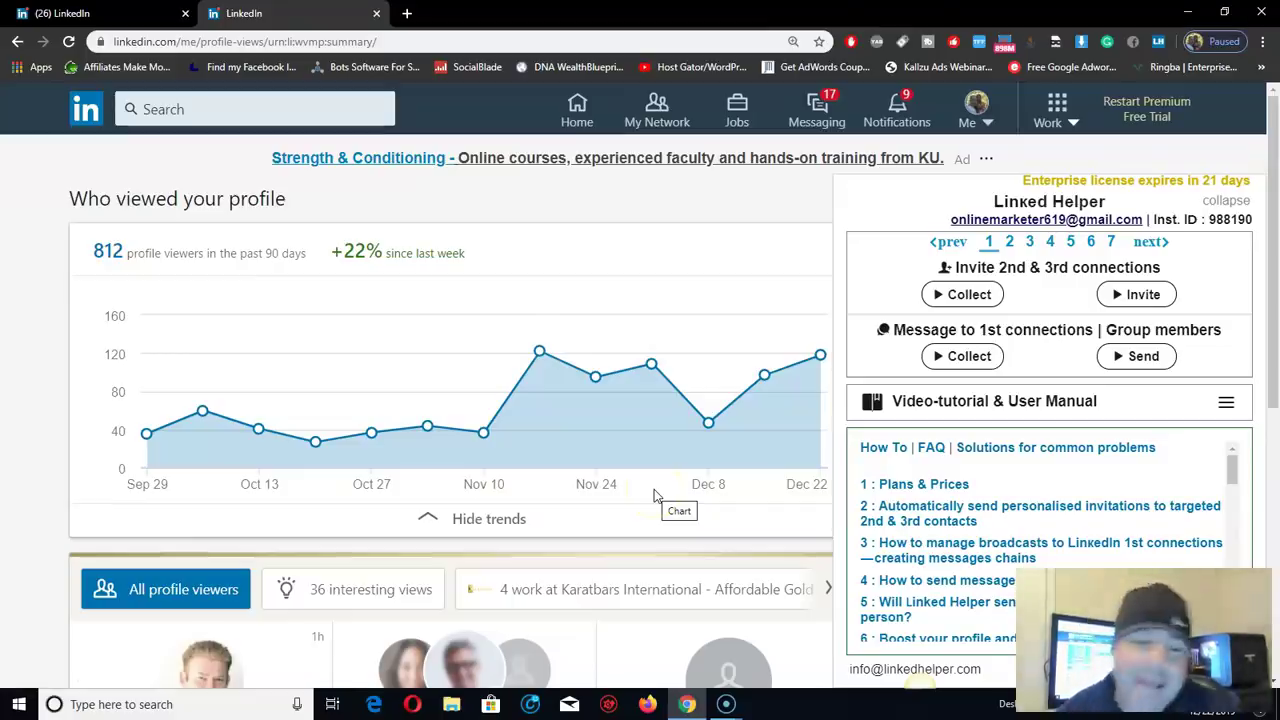
{"action": "scroll", "coordinate": [440, 420], "scroll_direction": "down", "scroll_amount": 2}
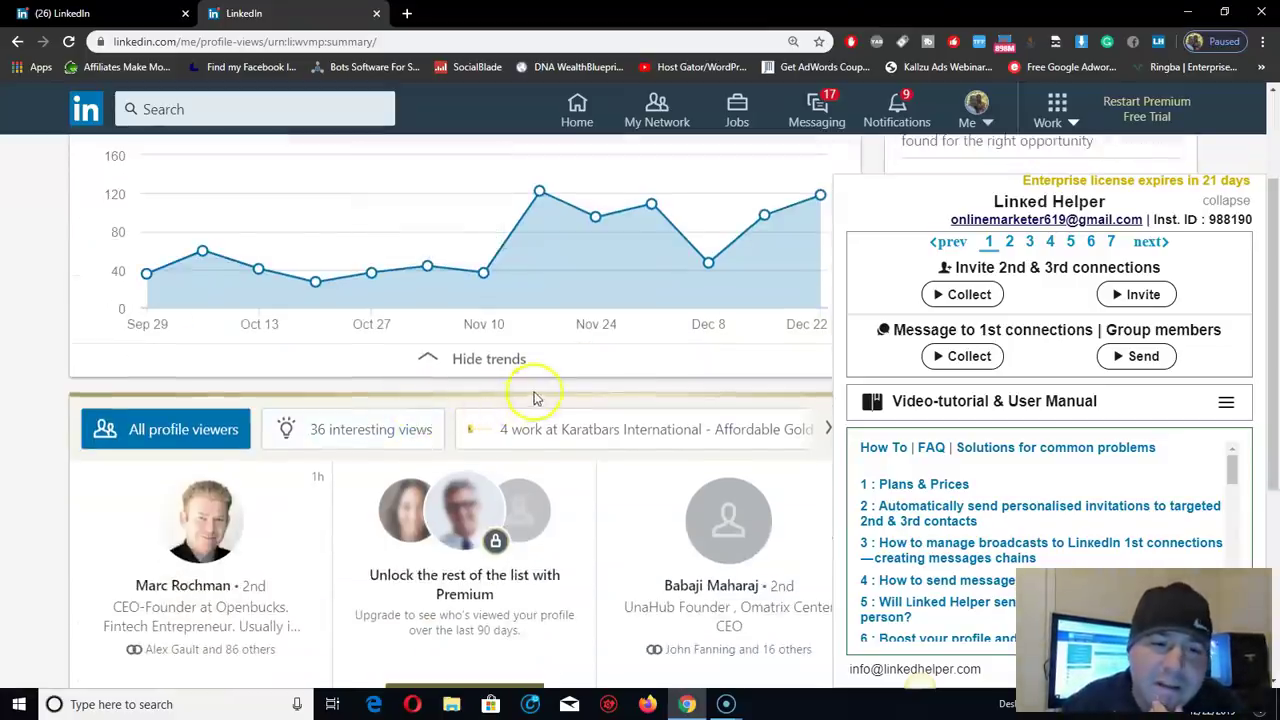
{"action": "scroll", "coordinate": [640, 392], "scroll_direction": "down", "scroll_amount": 4}
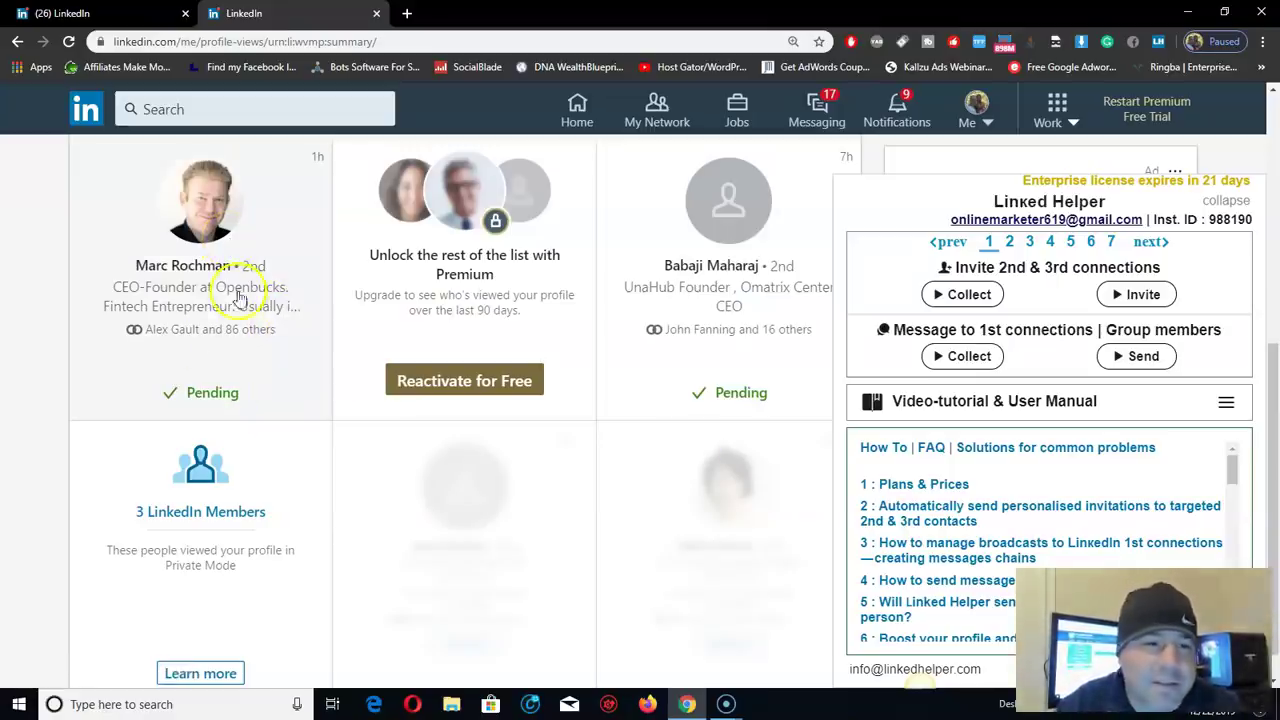
Browse the first profile viewer's page, then switch back to the first tab's My Network page
{"action": "left_click", "coordinate": [205, 280]}
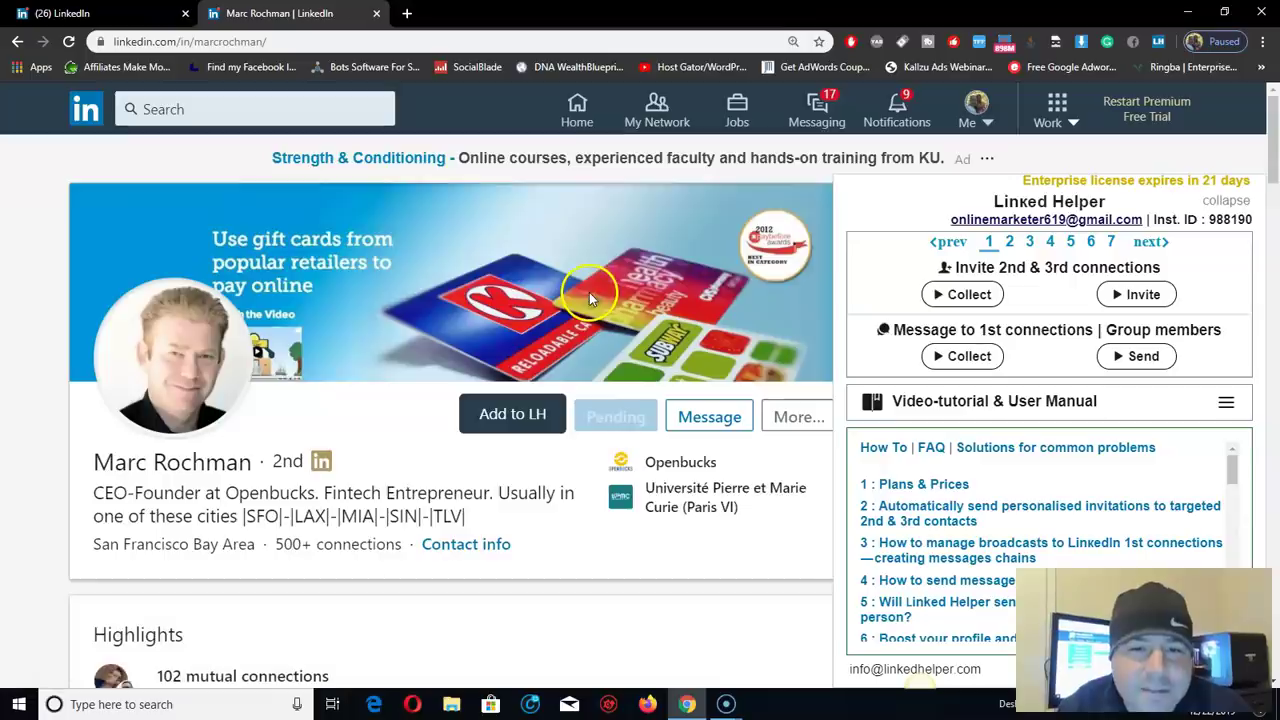
{"action": "scroll", "coordinate": [590, 290], "scroll_direction": "down", "scroll_amount": 2}
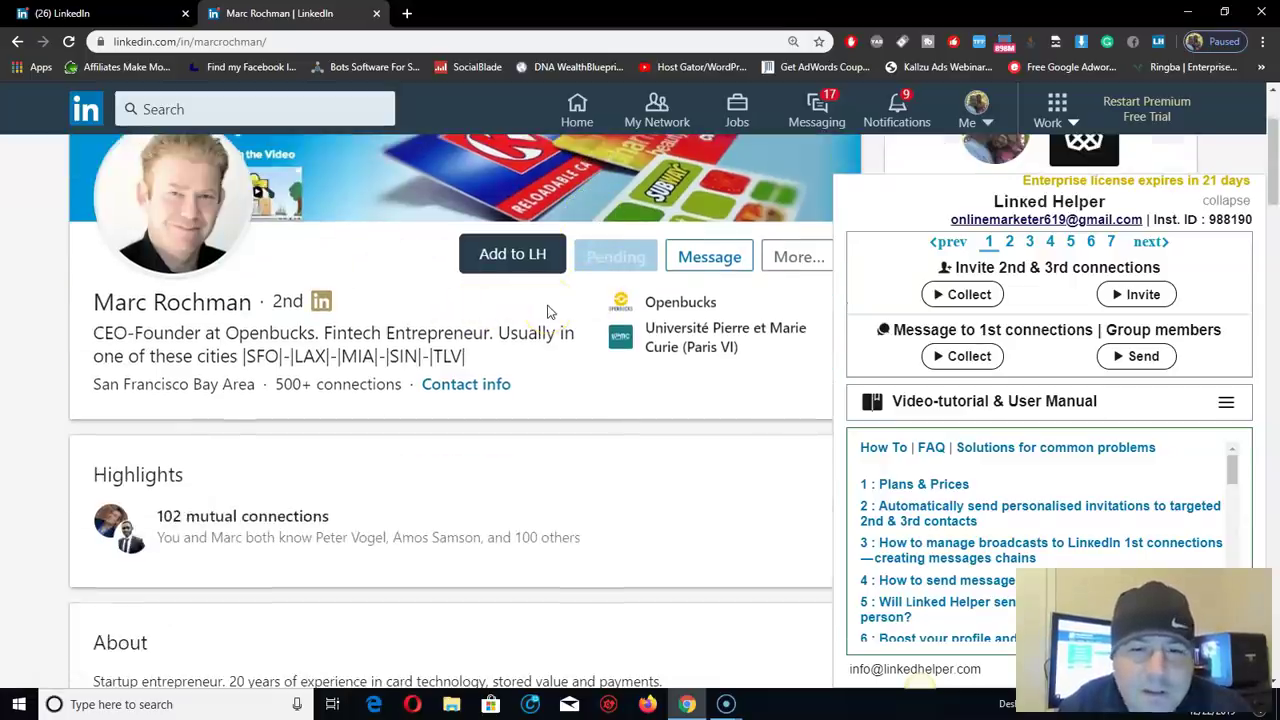
{"action": "scroll", "coordinate": [547, 312], "scroll_direction": "down", "scroll_amount": 3}
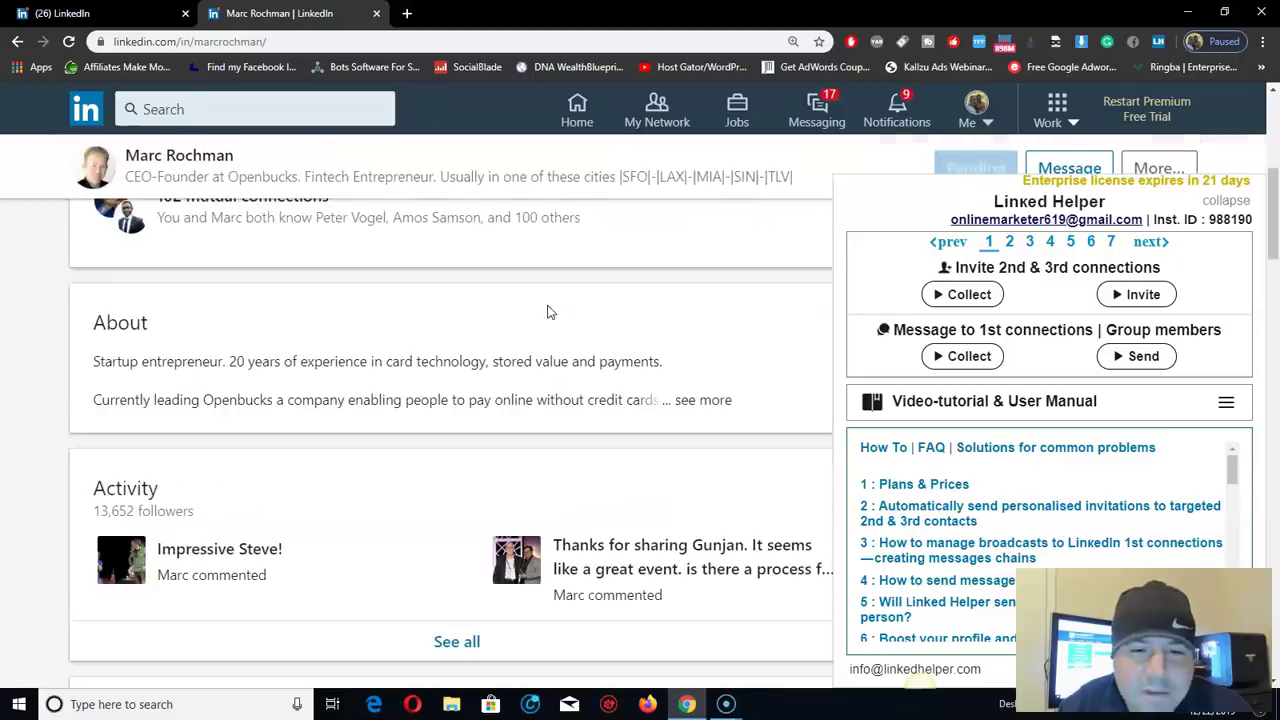
{"action": "scroll", "coordinate": [550, 358], "scroll_direction": "up", "scroll_amount": 3}
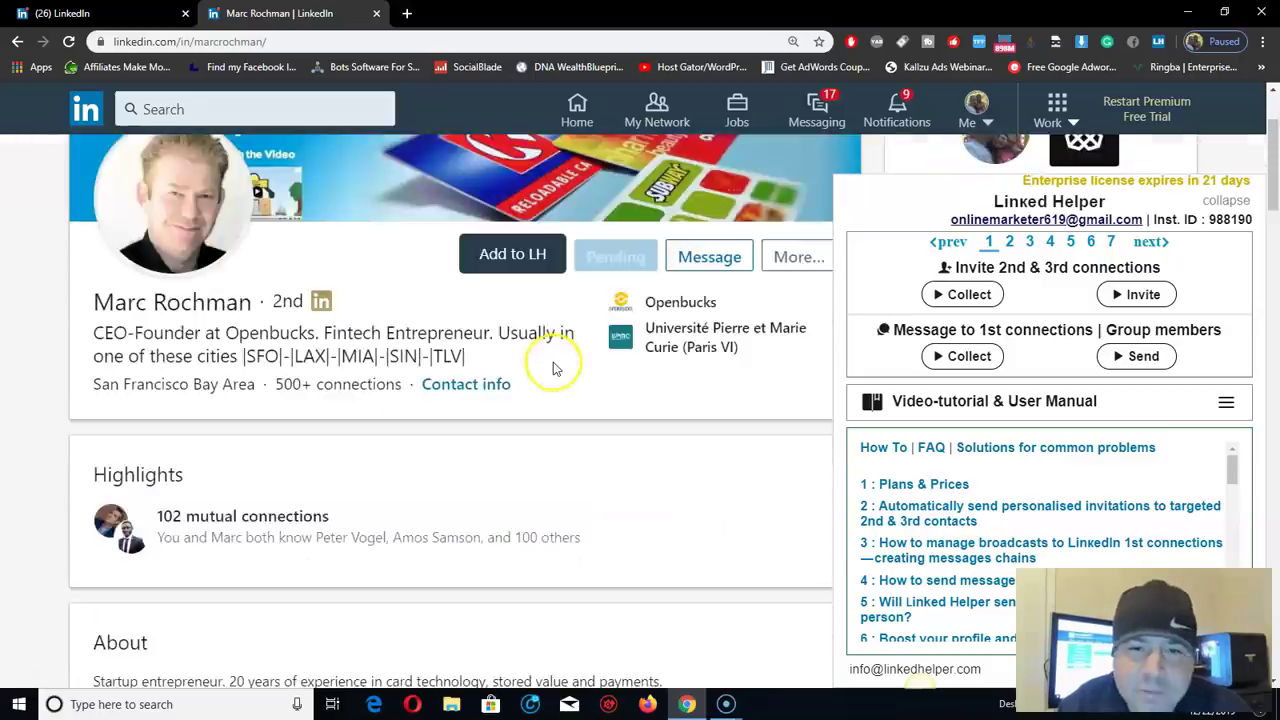
{"action": "scroll", "coordinate": [553, 369], "scroll_direction": "up", "scroll_amount": 2}
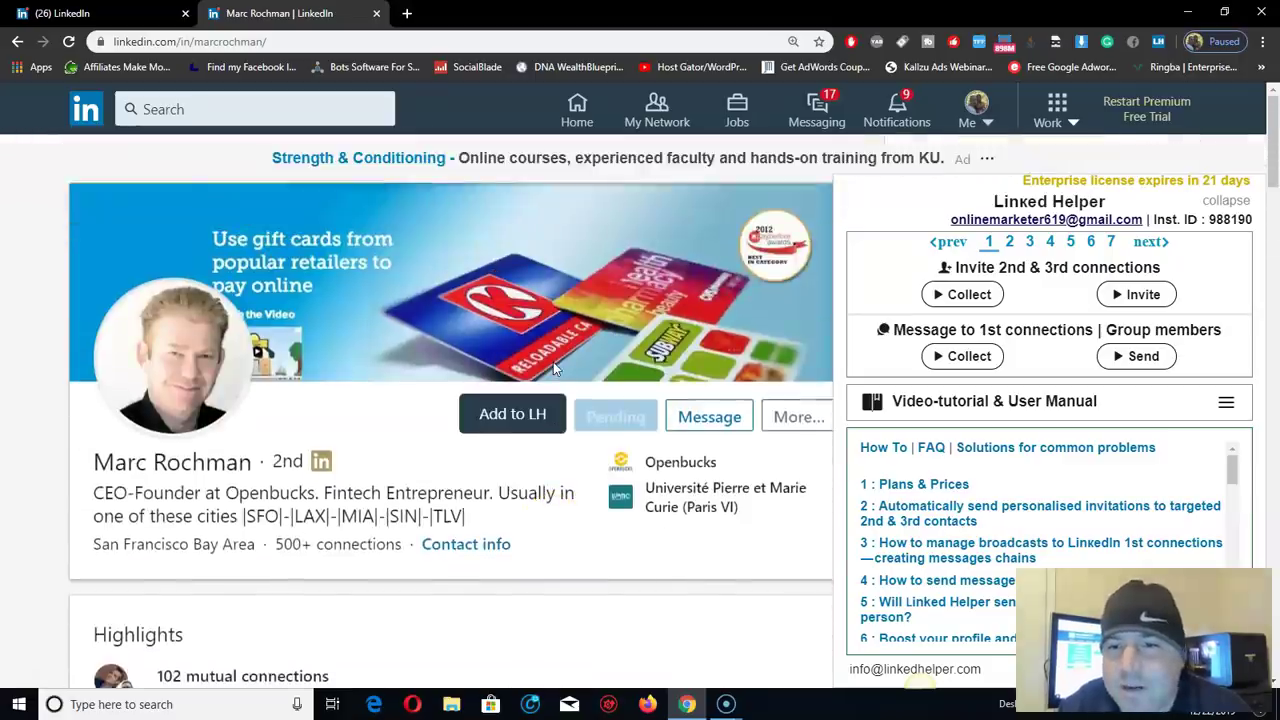
{"action": "left_click", "coordinate": [86, 110]}
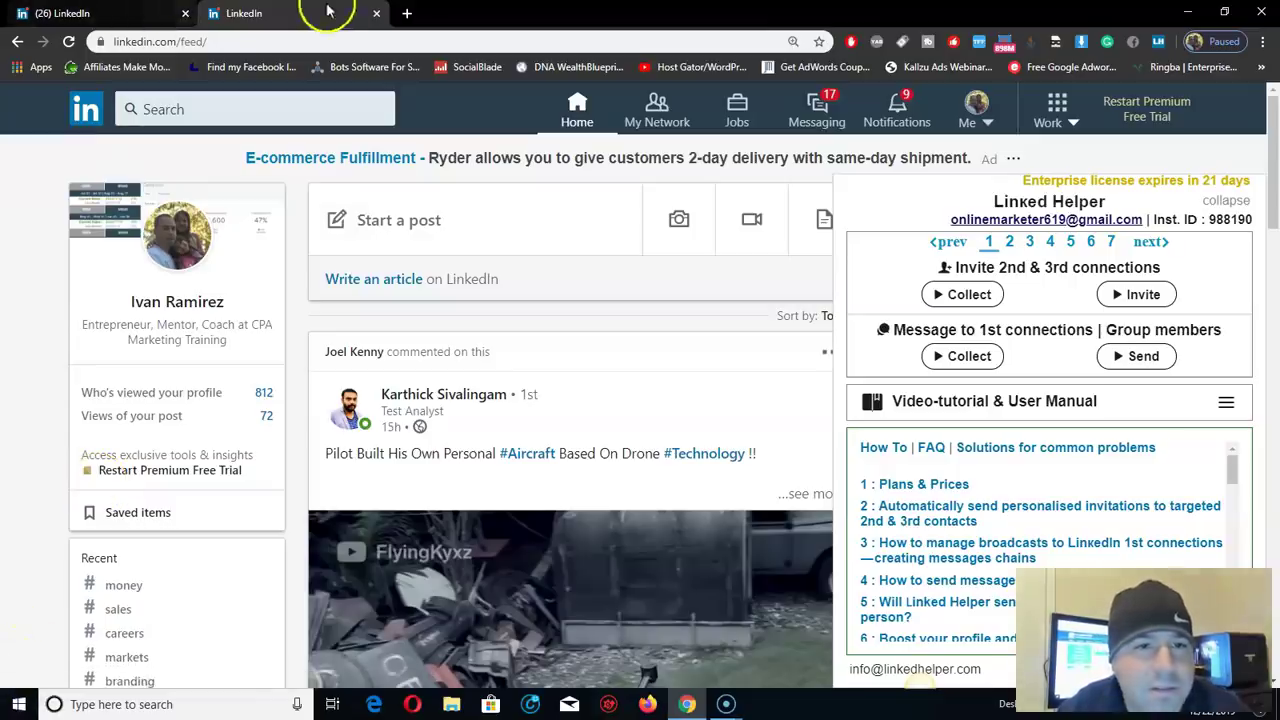
{"action": "left_click", "coordinate": [62, 13]}
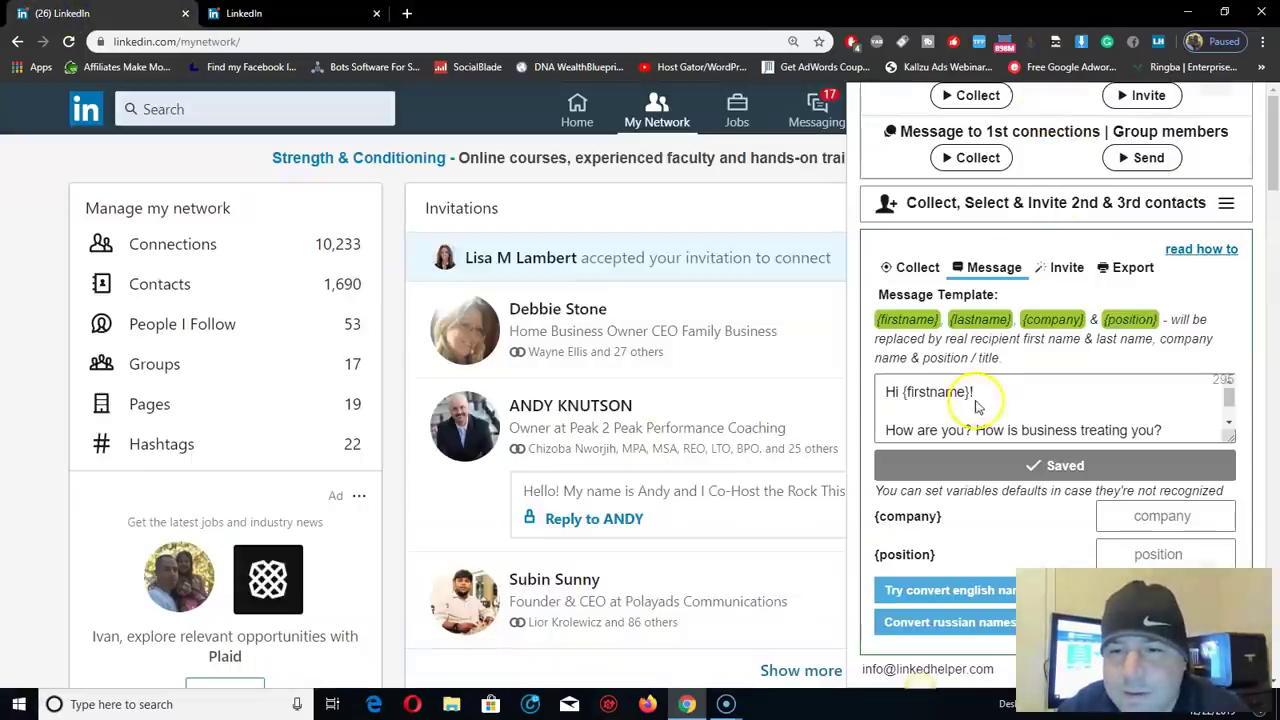
{"action": "scroll", "coordinate": [1086, 380], "scroll_direction": "down", "scroll_amount": 2}
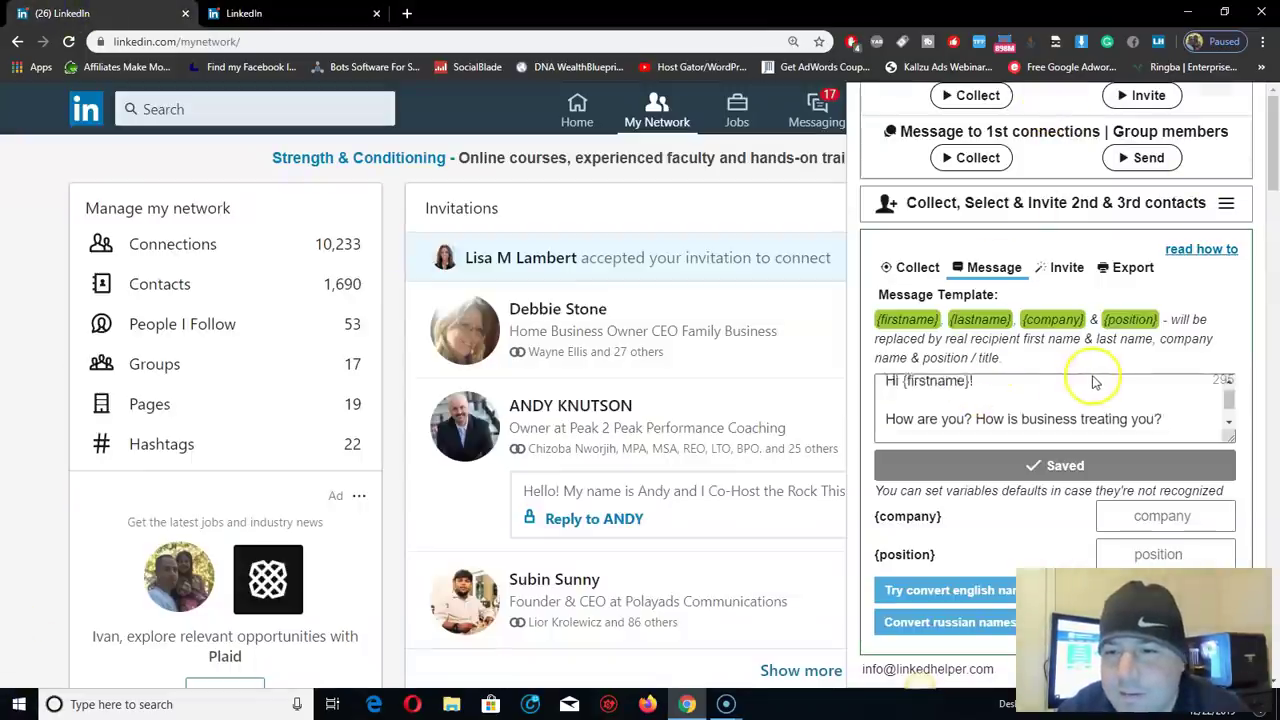
Check the 100 invites-per-period limit under Invite, then return to the Collect settings
{"action": "left_click", "coordinate": [1066, 268]}
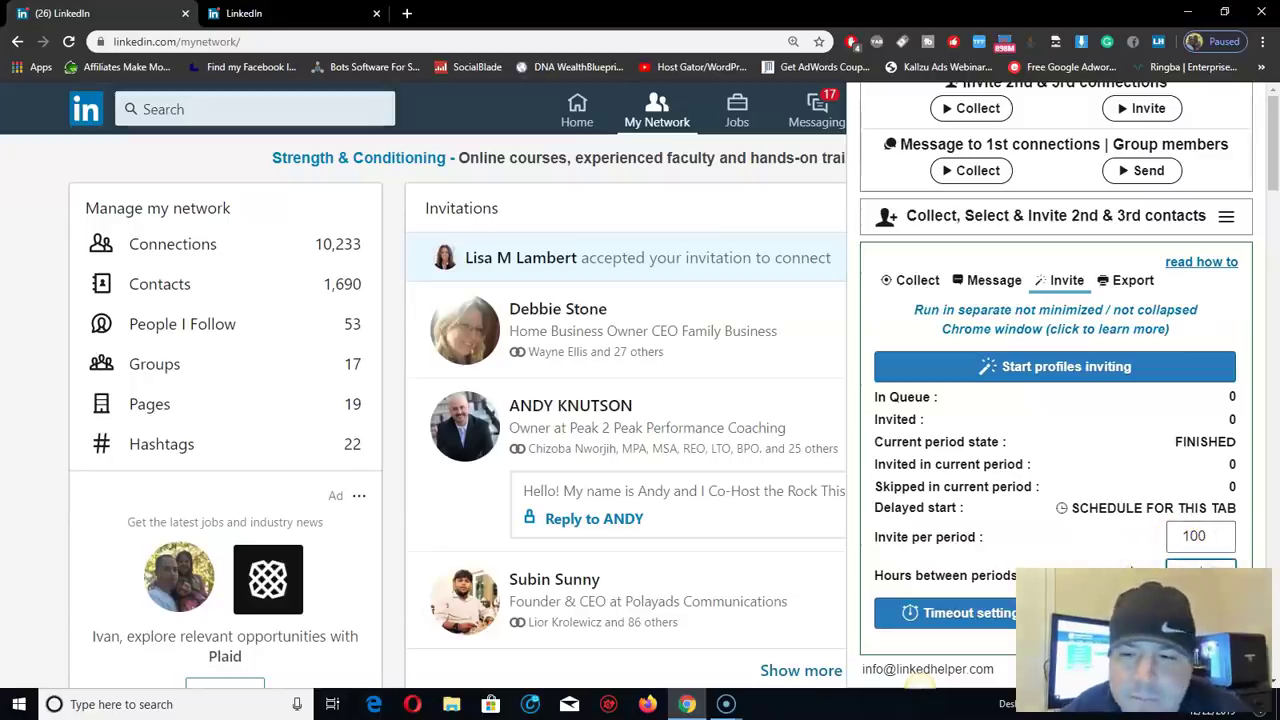
{"action": "left_click", "coordinate": [1213, 538]}
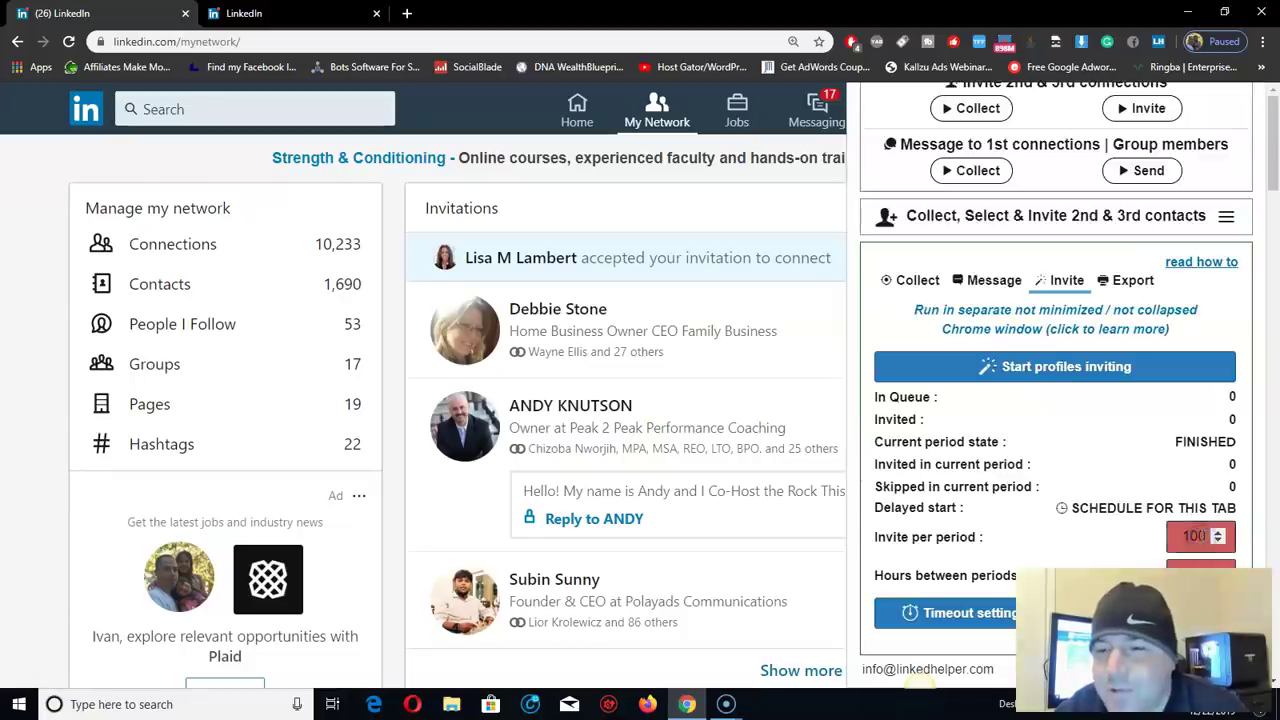
{"action": "left_click", "coordinate": [1197, 536]}
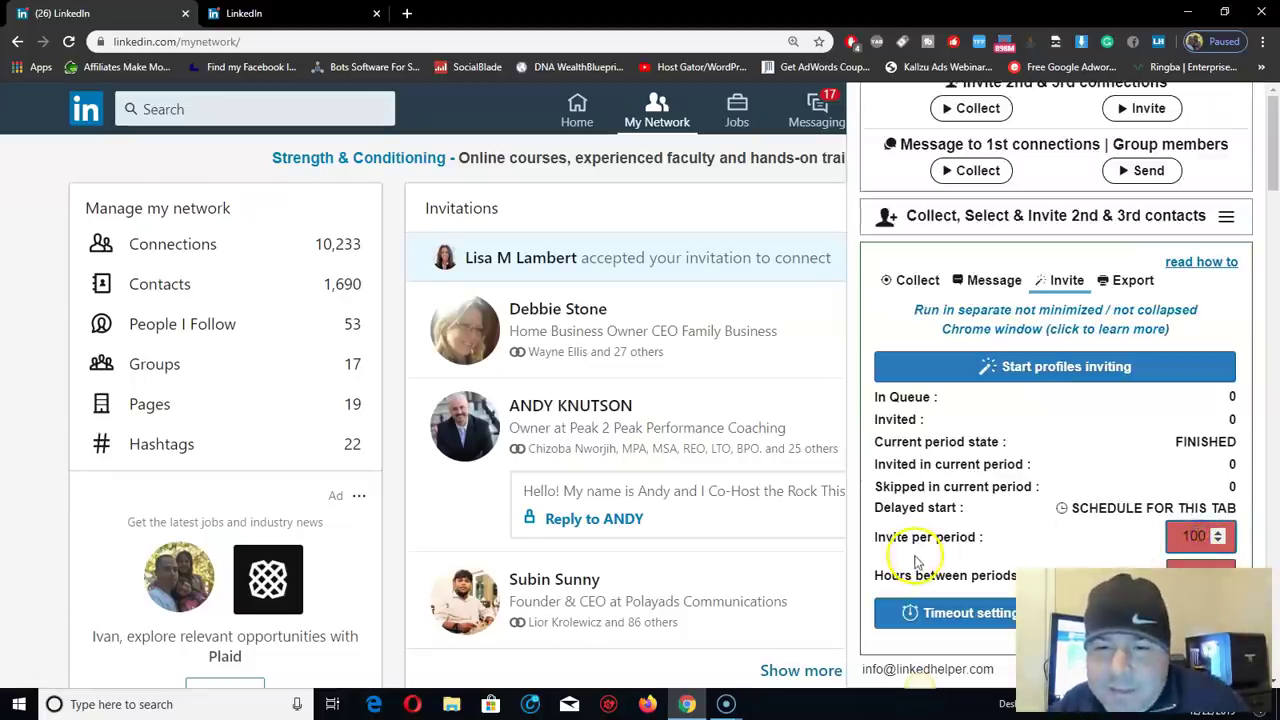
{"action": "left_click", "coordinate": [1195, 537]}
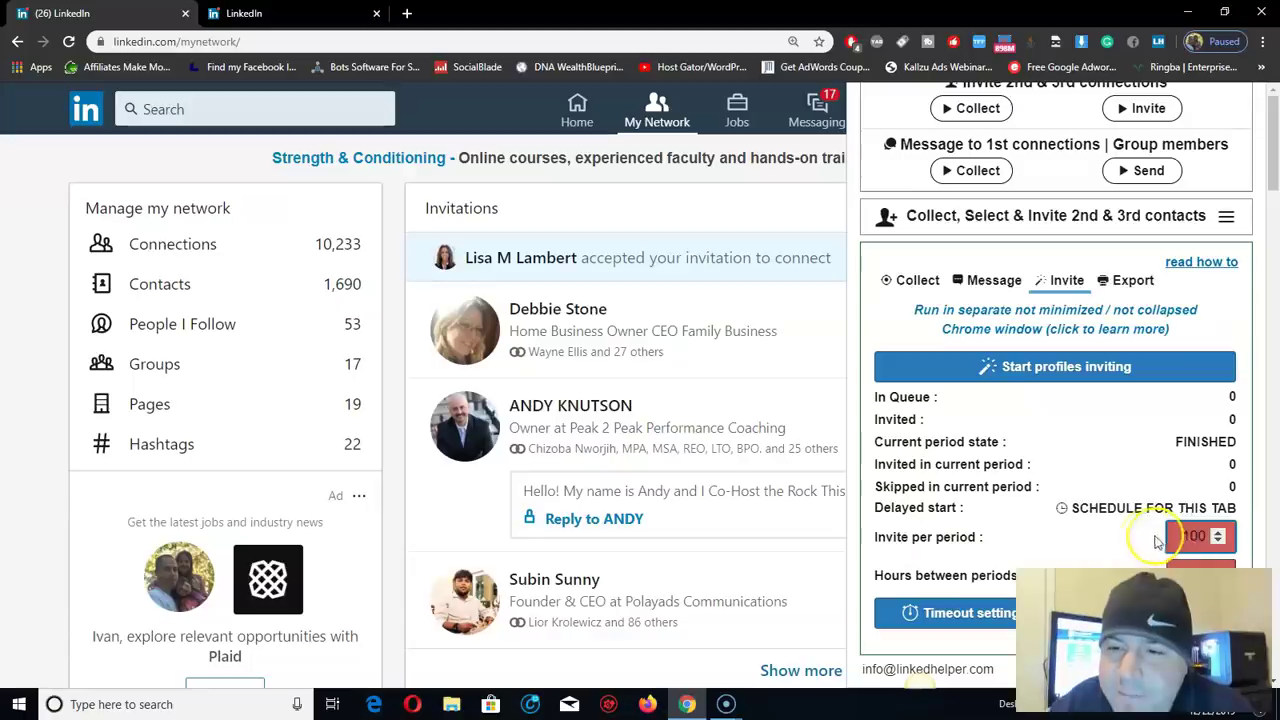
{"action": "left_click", "coordinate": [996, 279]}
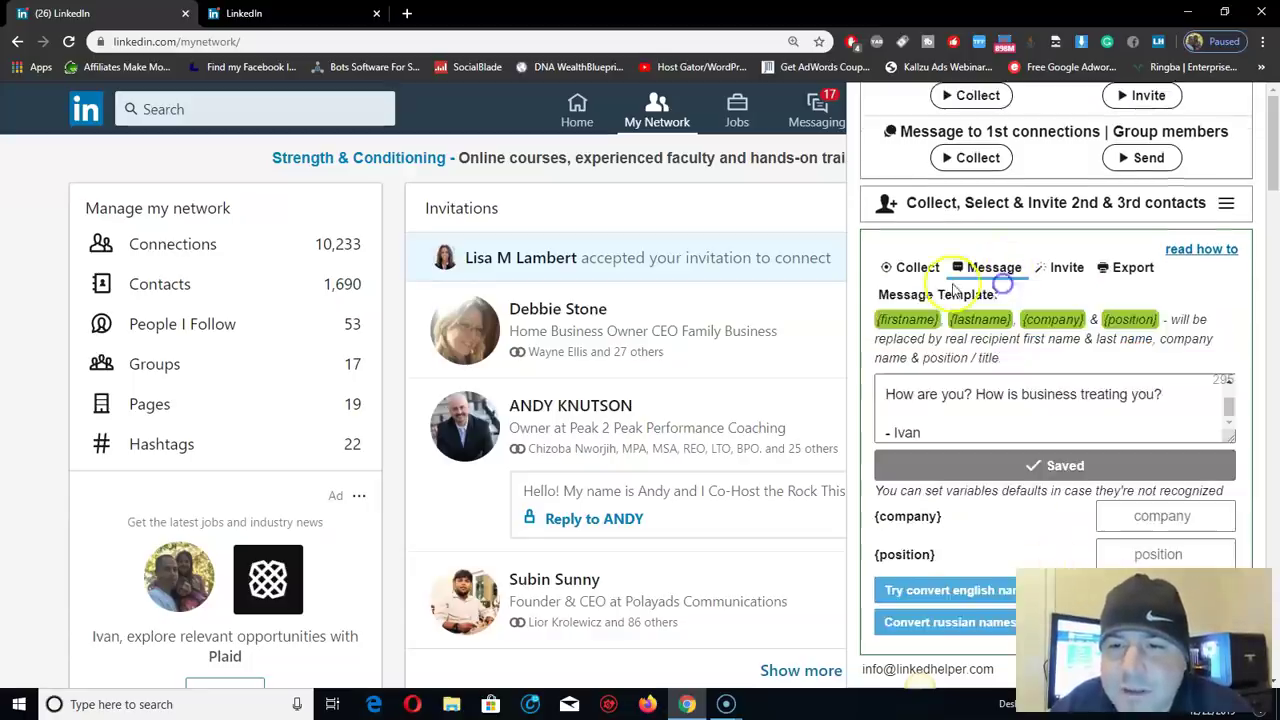
{"action": "left_click", "coordinate": [916, 280]}
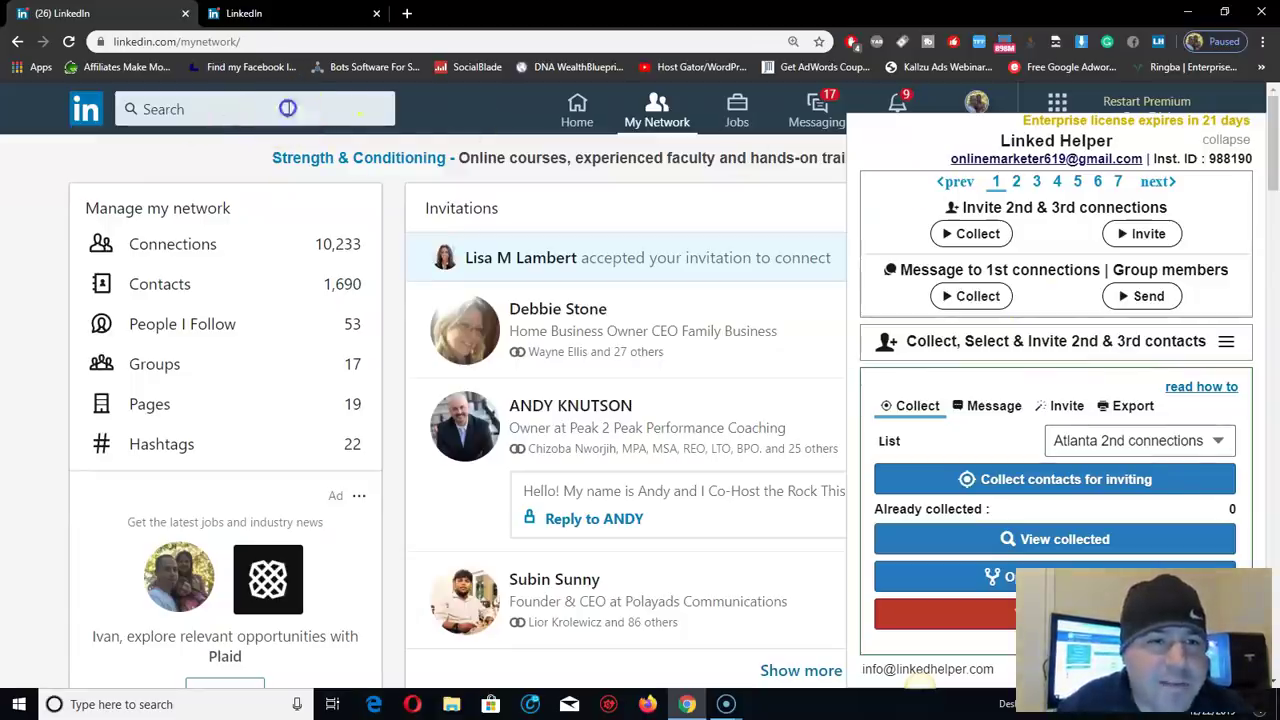
Search for people filtered to 2nd-degree connections
{"action": "left_click", "coordinate": [285, 108]}
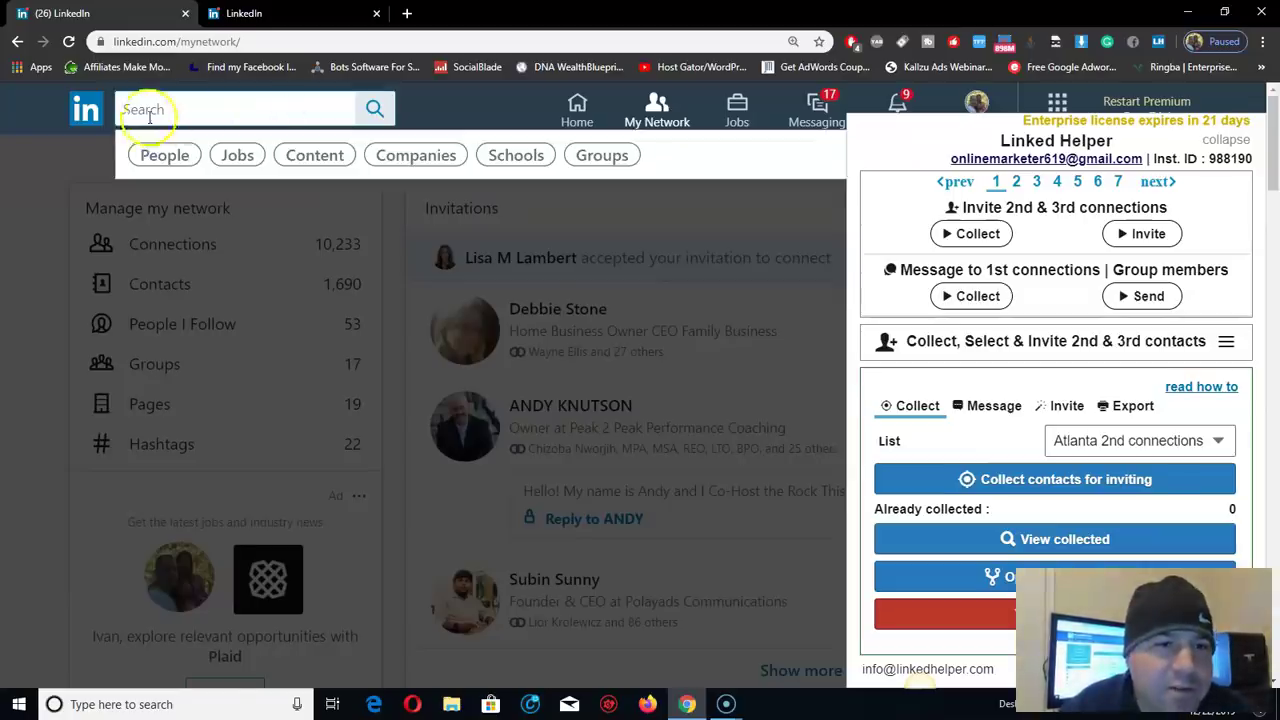
{"action": "left_click", "coordinate": [164, 156]}
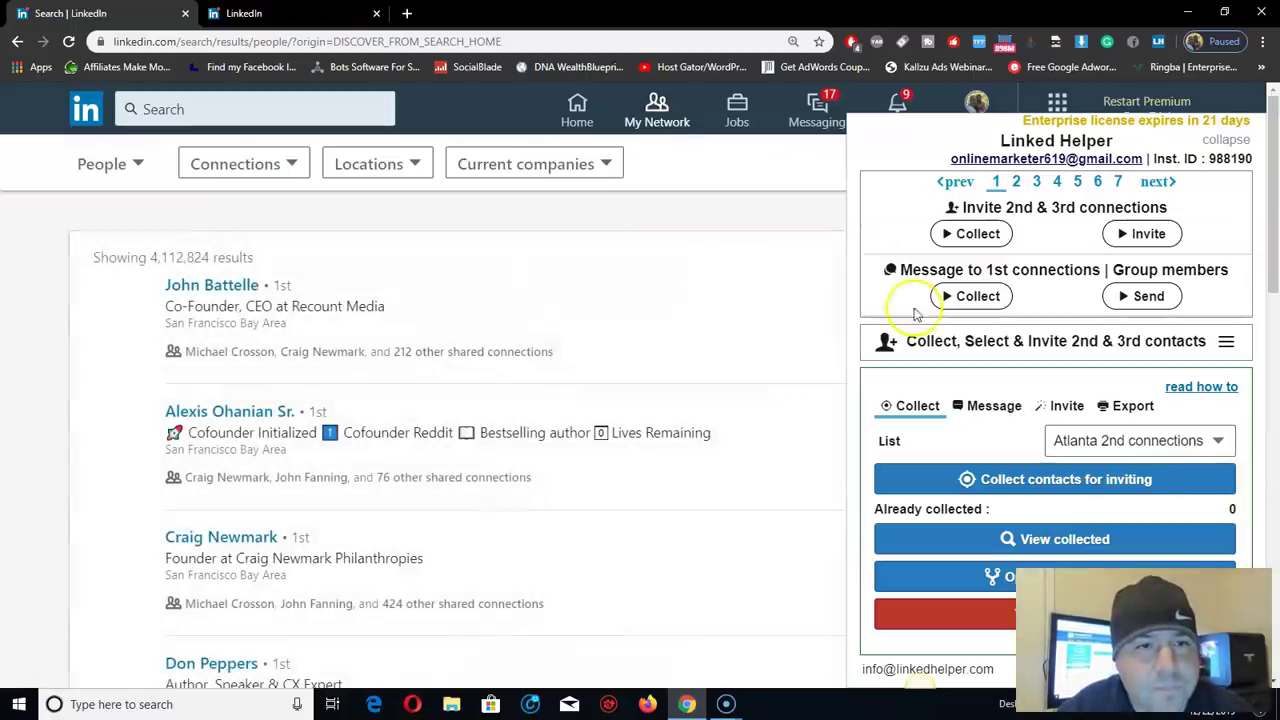
{"action": "left_click", "coordinate": [258, 164]}
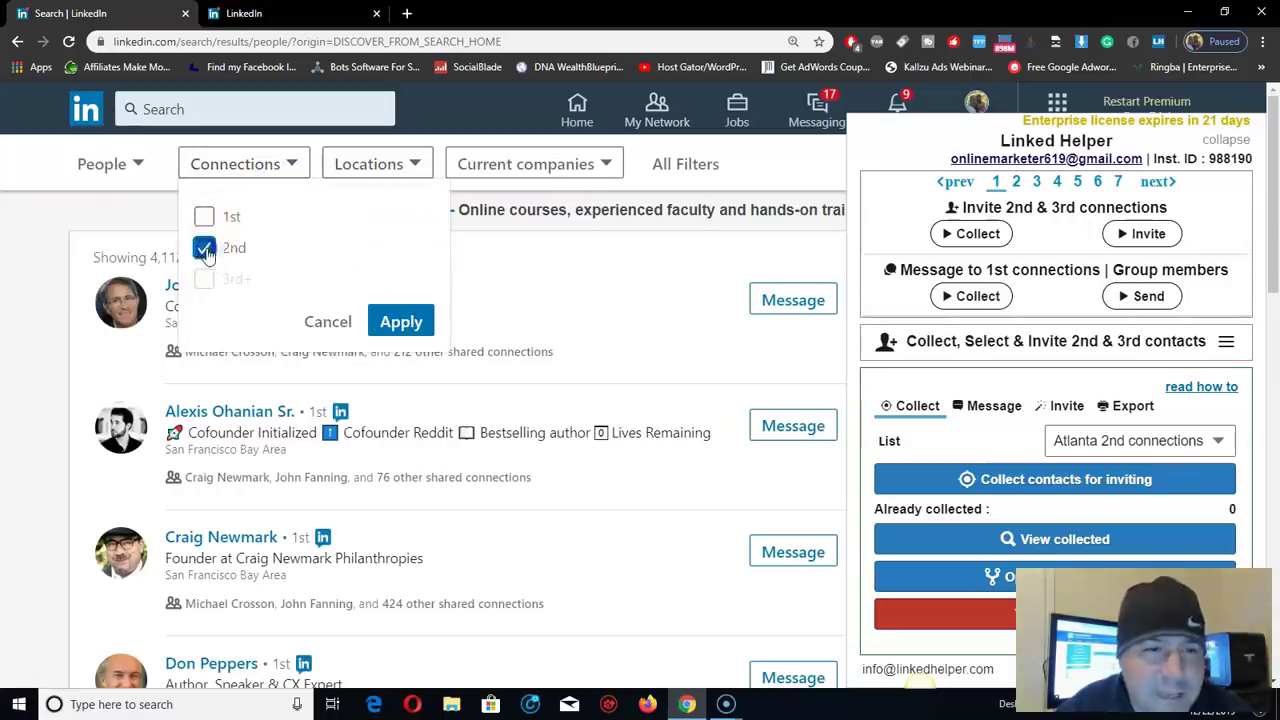
{"action": "left_click", "coordinate": [413, 322]}
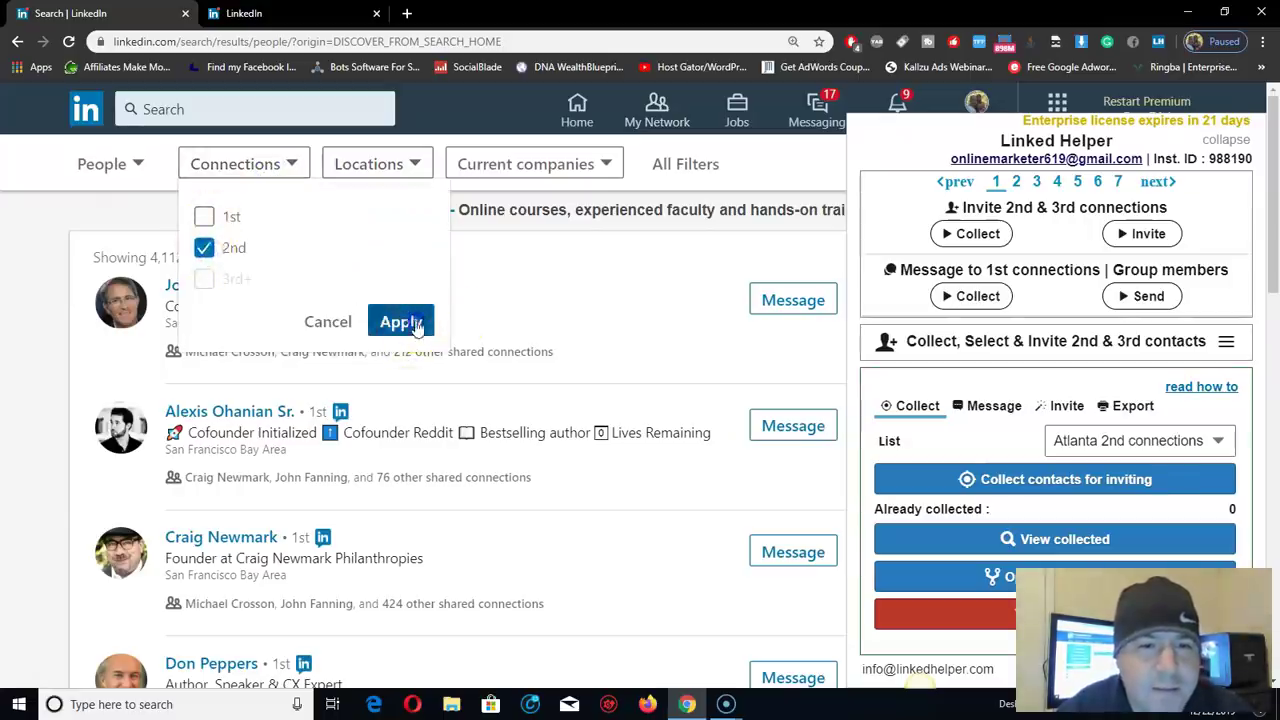
Add and apply the Greater Atlanta Area location filter
{"action": "left_click", "coordinate": [345, 164]}
{"action": "left_click", "coordinate": [398, 220]}
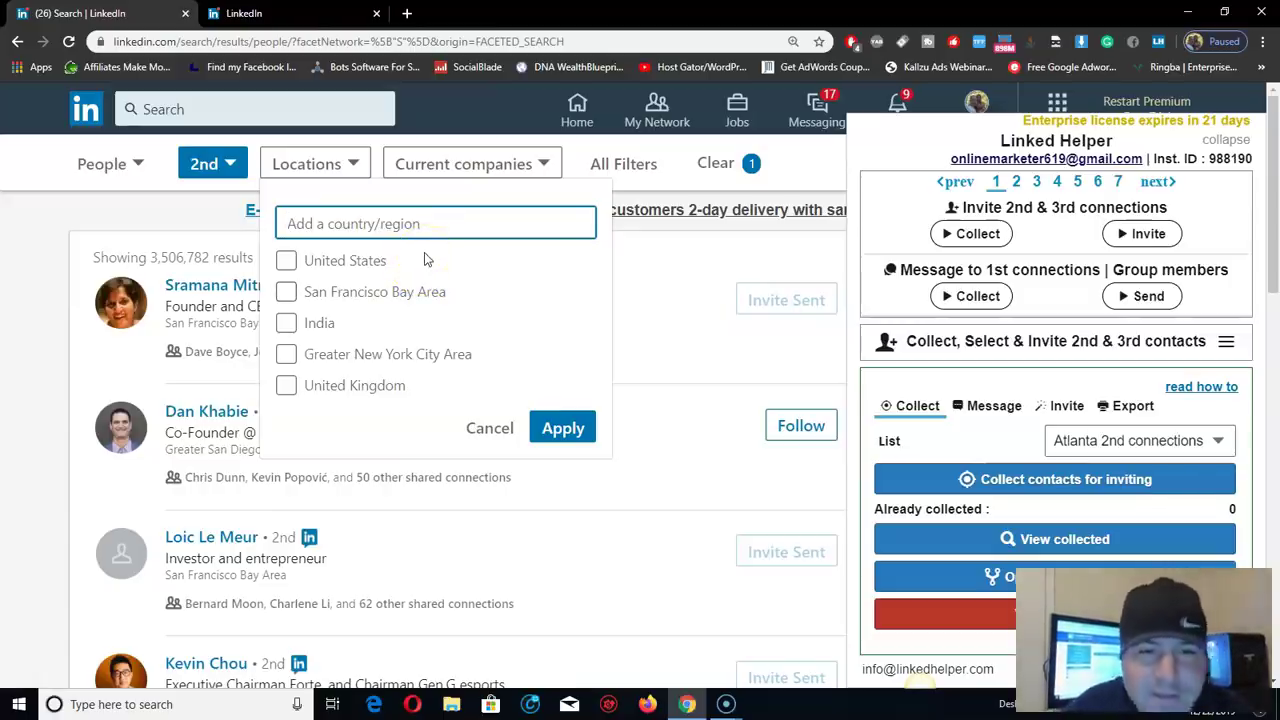
{"action": "left_click", "coordinate": [350, 223]}
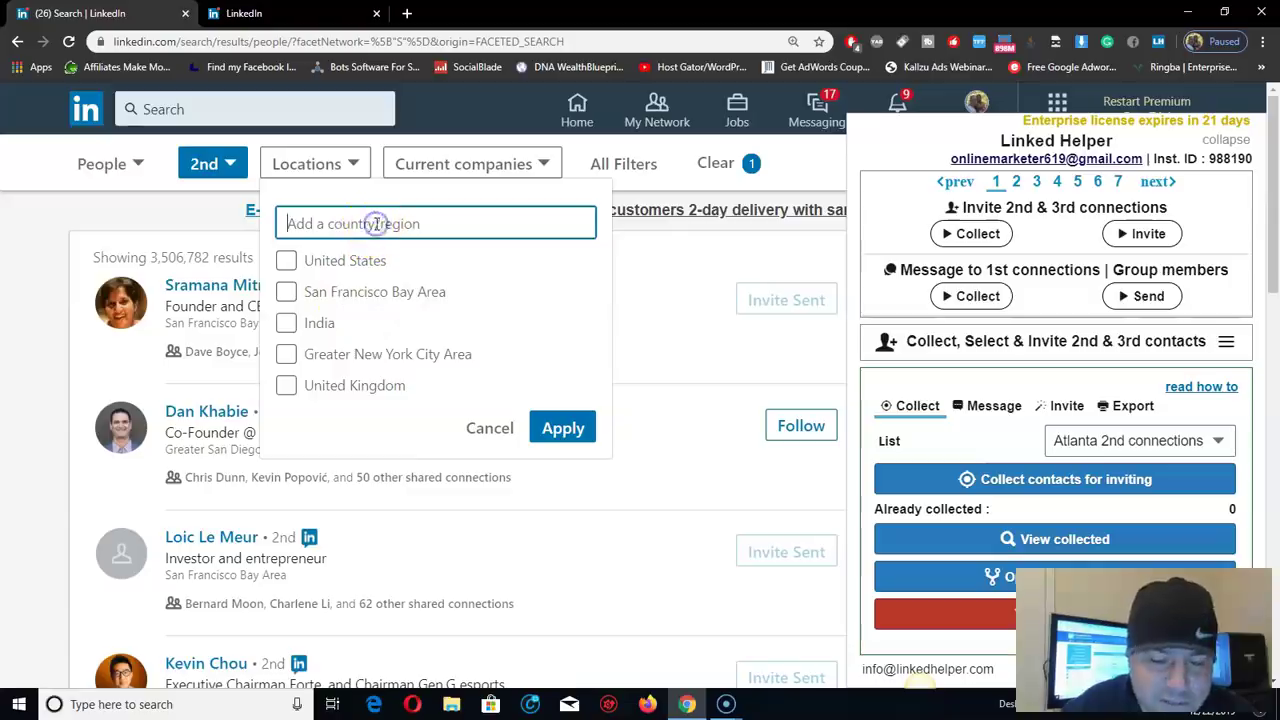
{"action": "type", "text": "atlanta"}
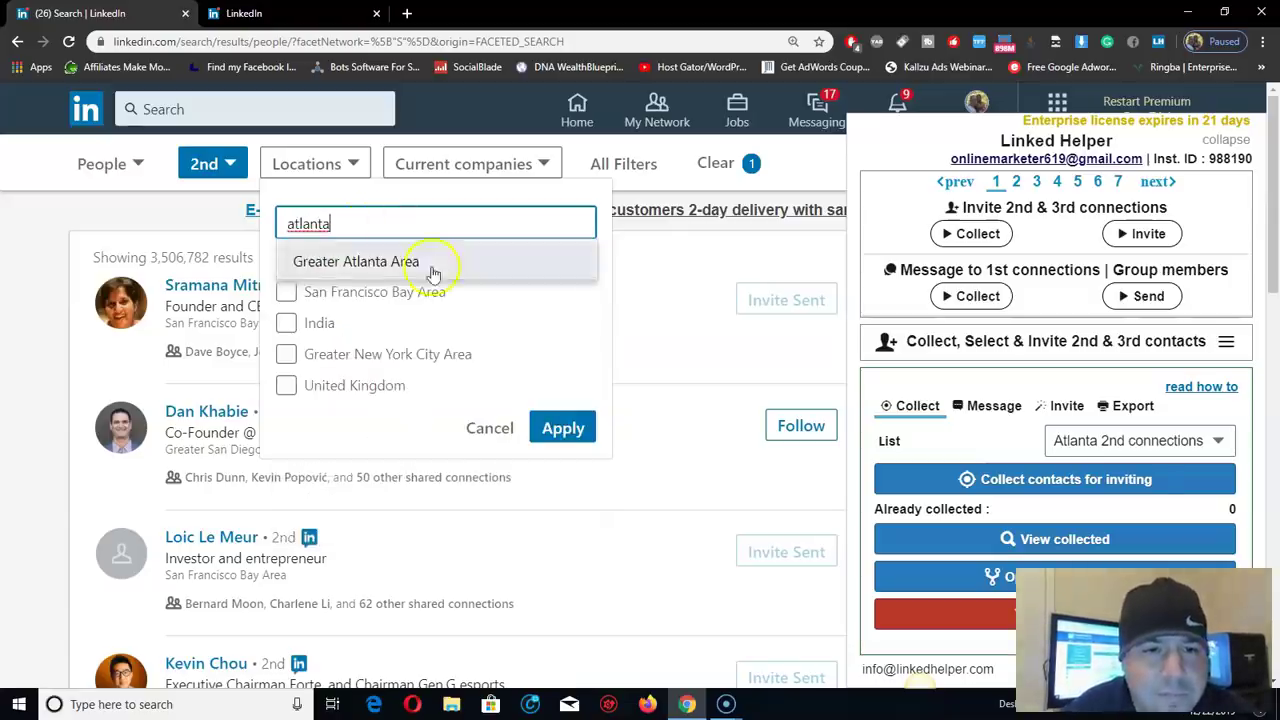
{"action": "left_click", "coordinate": [432, 264]}
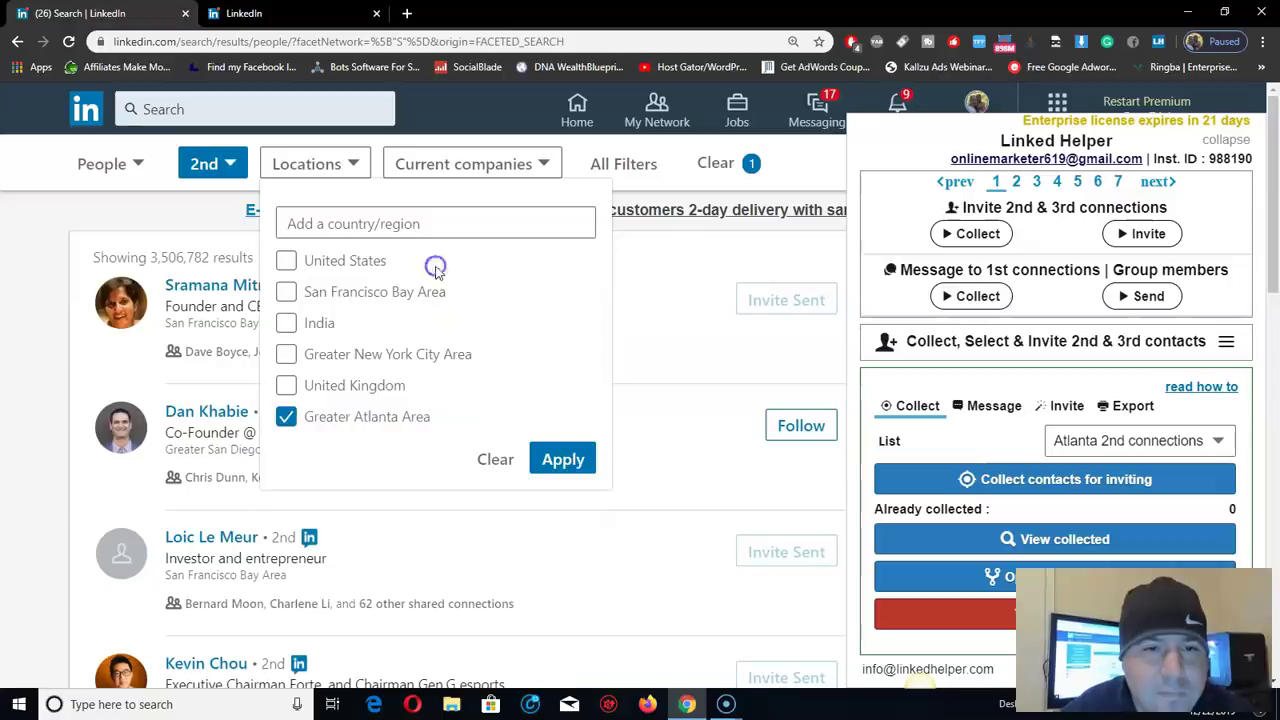
{"action": "left_click", "coordinate": [577, 457]}
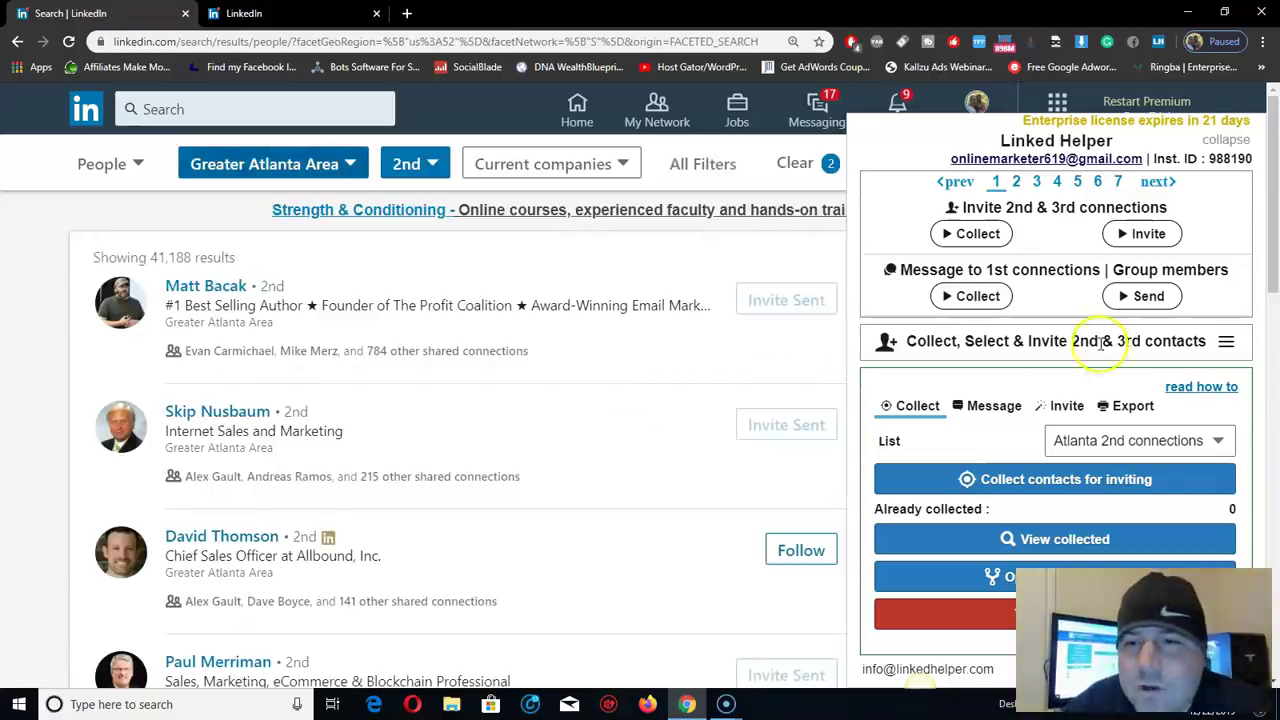
Collect the filtered Atlanta search results into 'Atlanta 2nd connections', stopping and restarting collection once
{"action": "scroll", "coordinate": [604, 318], "scroll_direction": "down", "scroll_amount": 6}
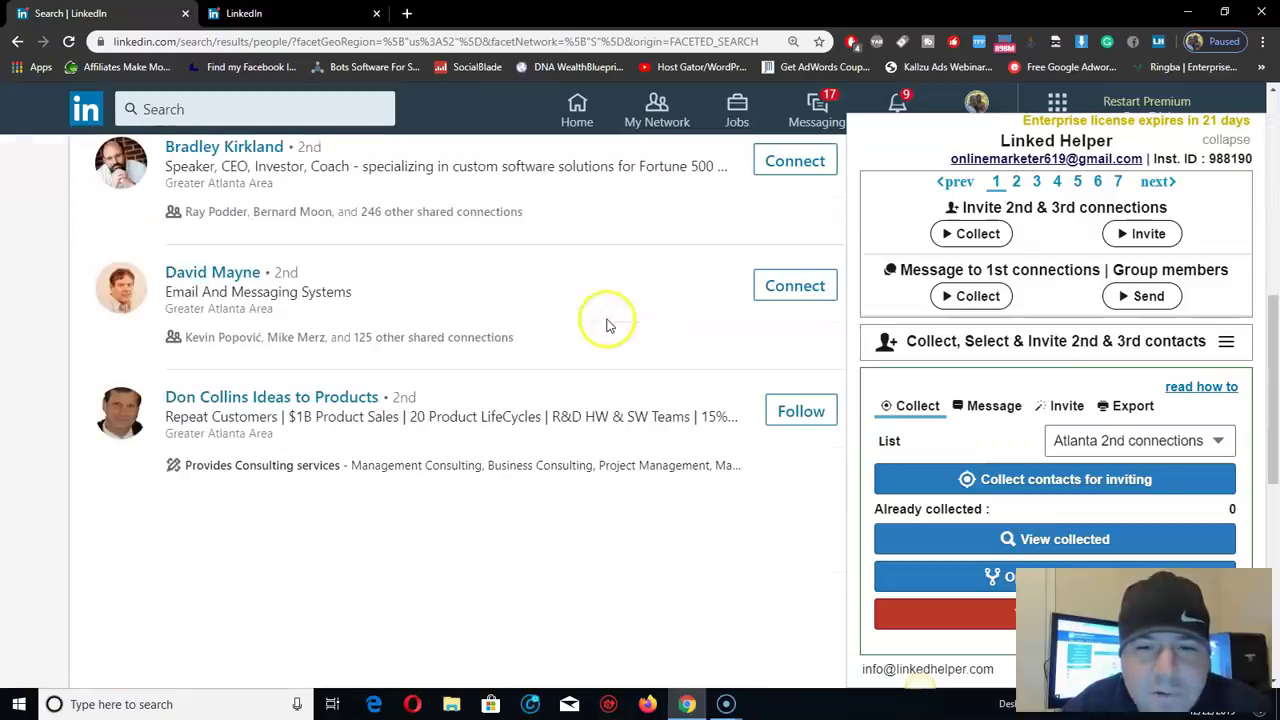
{"action": "scroll", "coordinate": [543, 423], "scroll_direction": "up", "scroll_amount": 6}
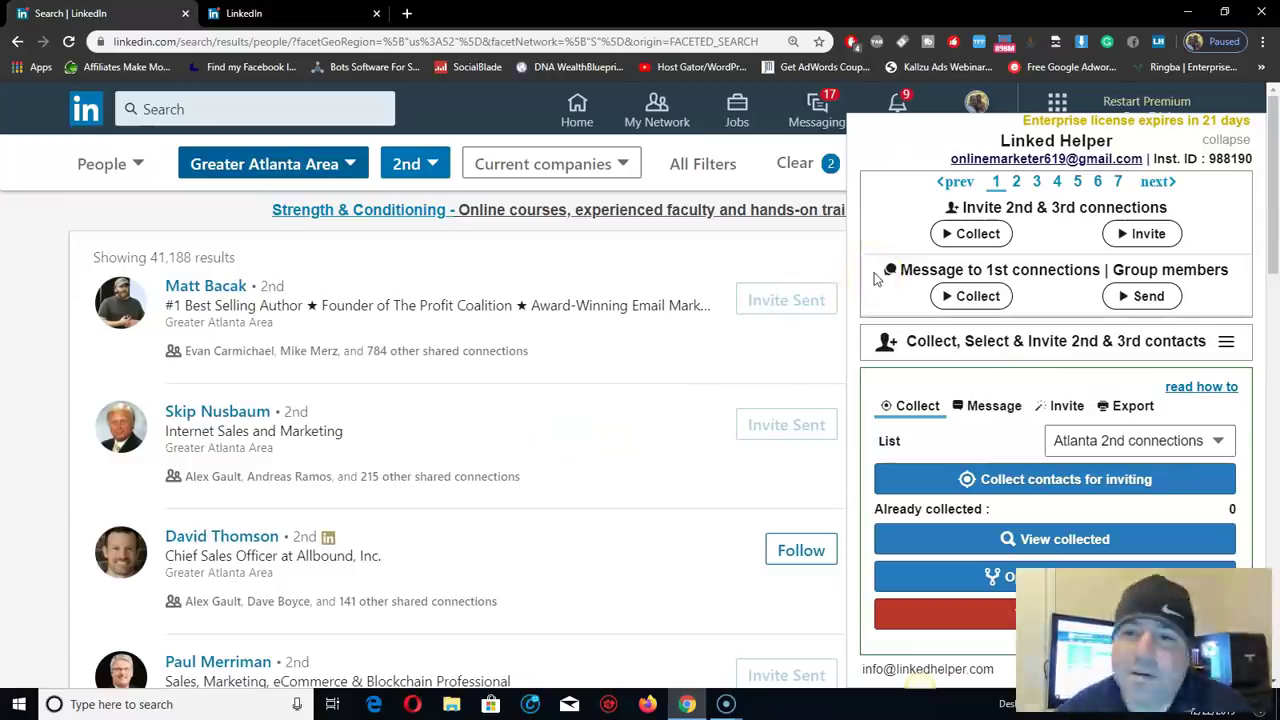
{"action": "left_click", "coordinate": [990, 235]}
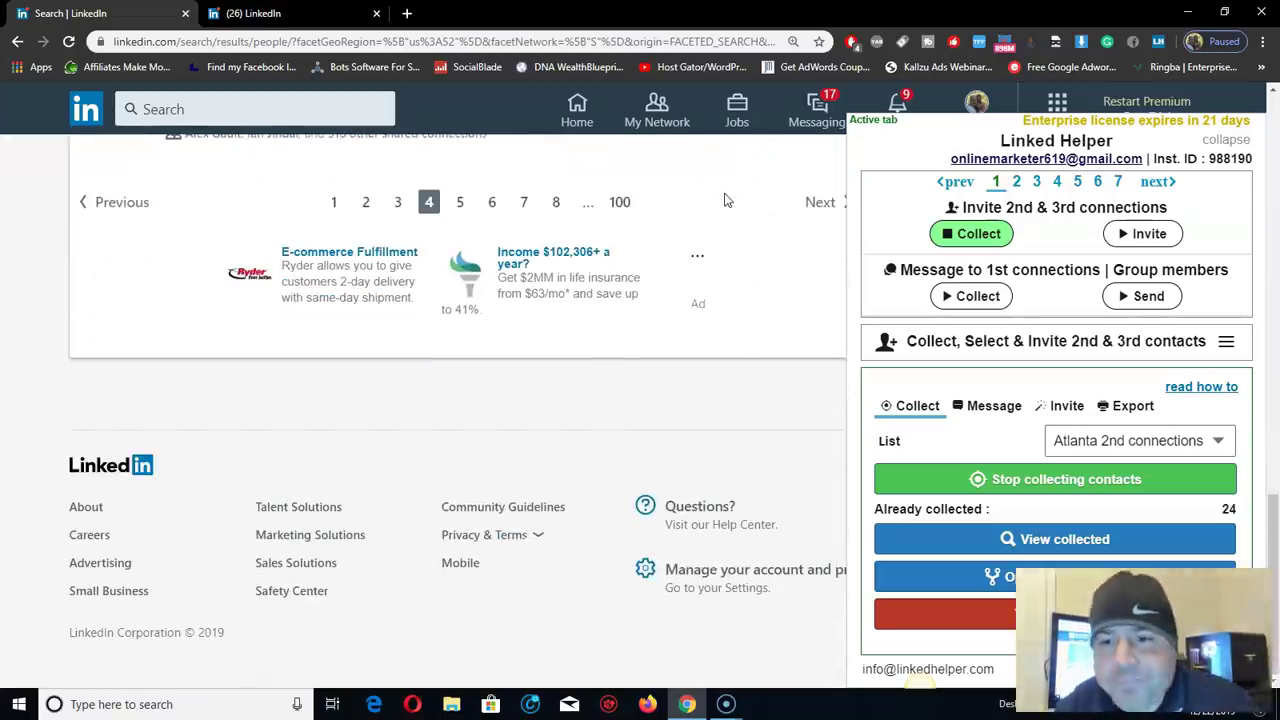
{"action": "left_click", "coordinate": [1045, 480]}
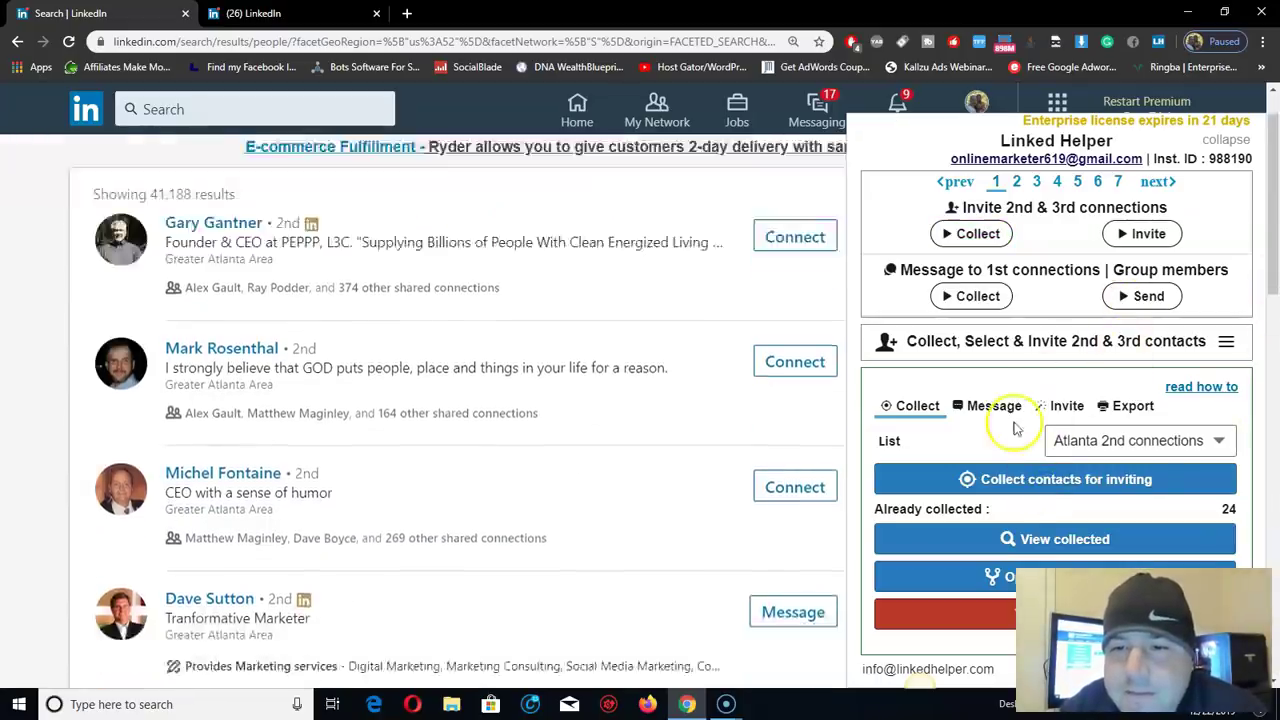
{"action": "left_click", "coordinate": [1032, 480]}
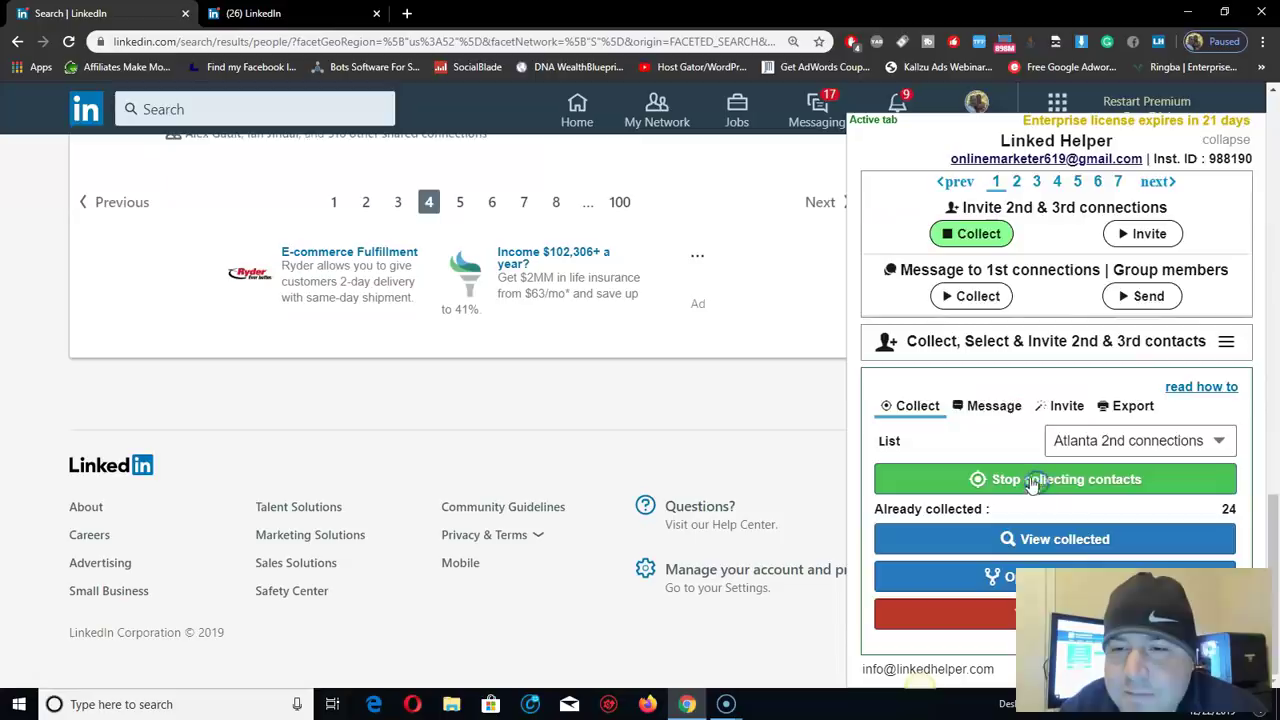
Review the Message template, then start inviting the 33 queued profiles from the Invite settings
{"action": "left_click", "coordinate": [993, 405]}
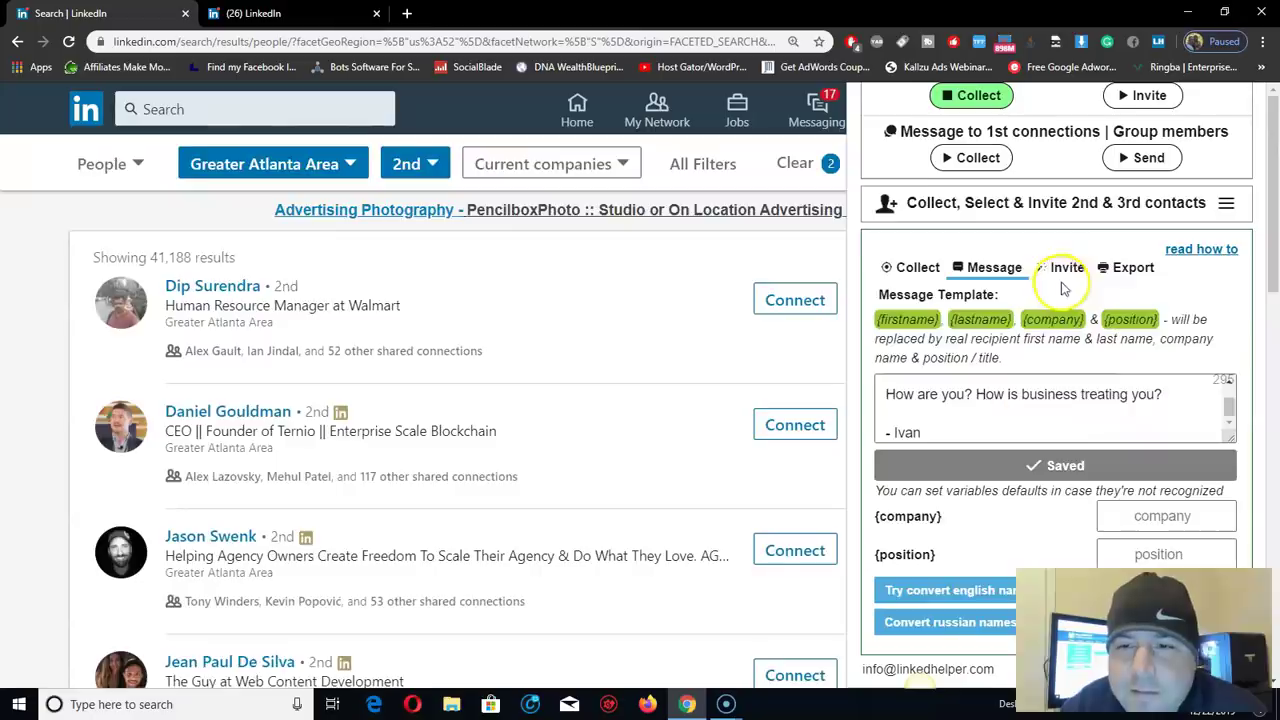
{"action": "left_click", "coordinate": [1067, 270]}
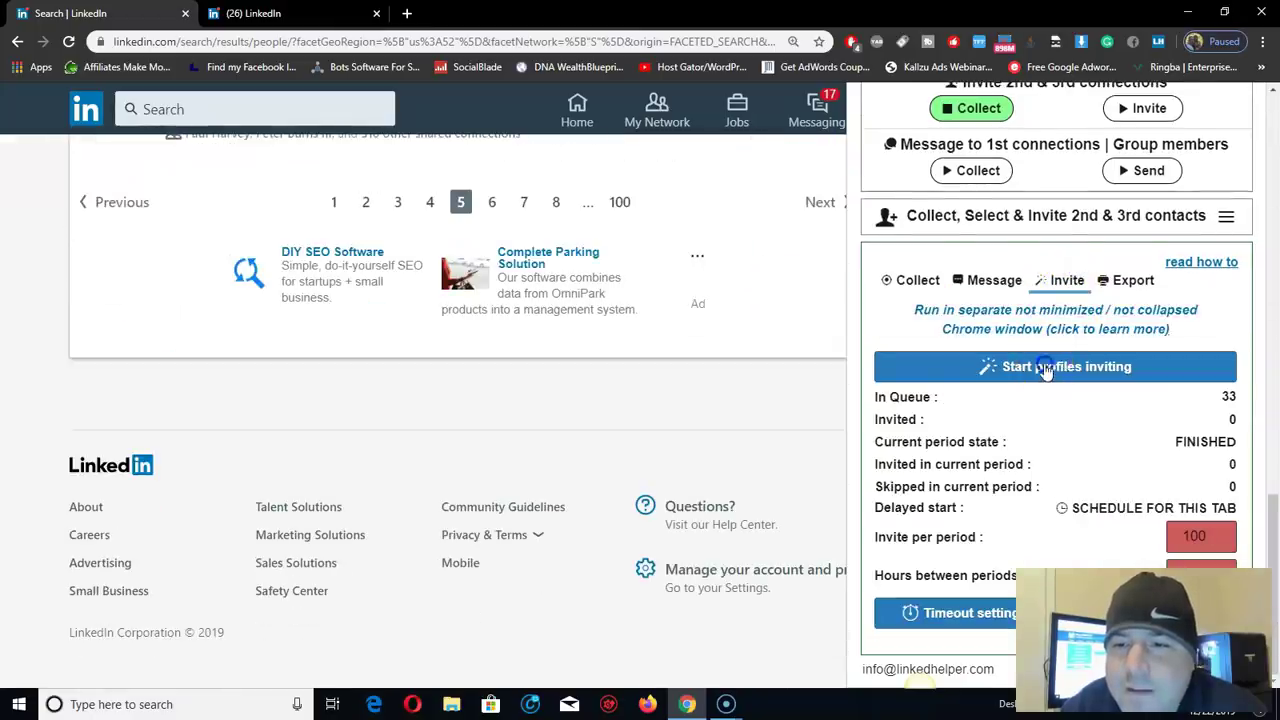
{"action": "left_click", "coordinate": [1045, 367]}
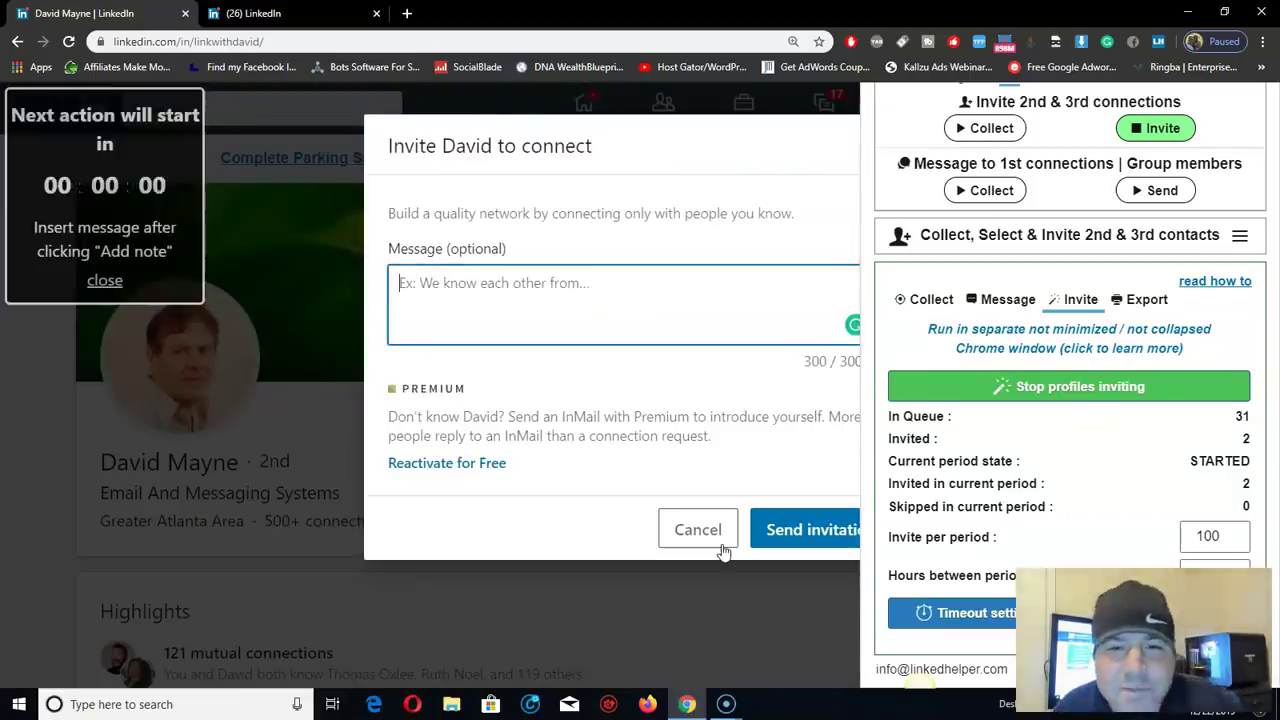
Write a greeting note to the contact asking 'How are you? How is business treating you?', signed on a new line
{"action": "type", "text": "Hi Davi"}
{"action": "type", "text": "How"}
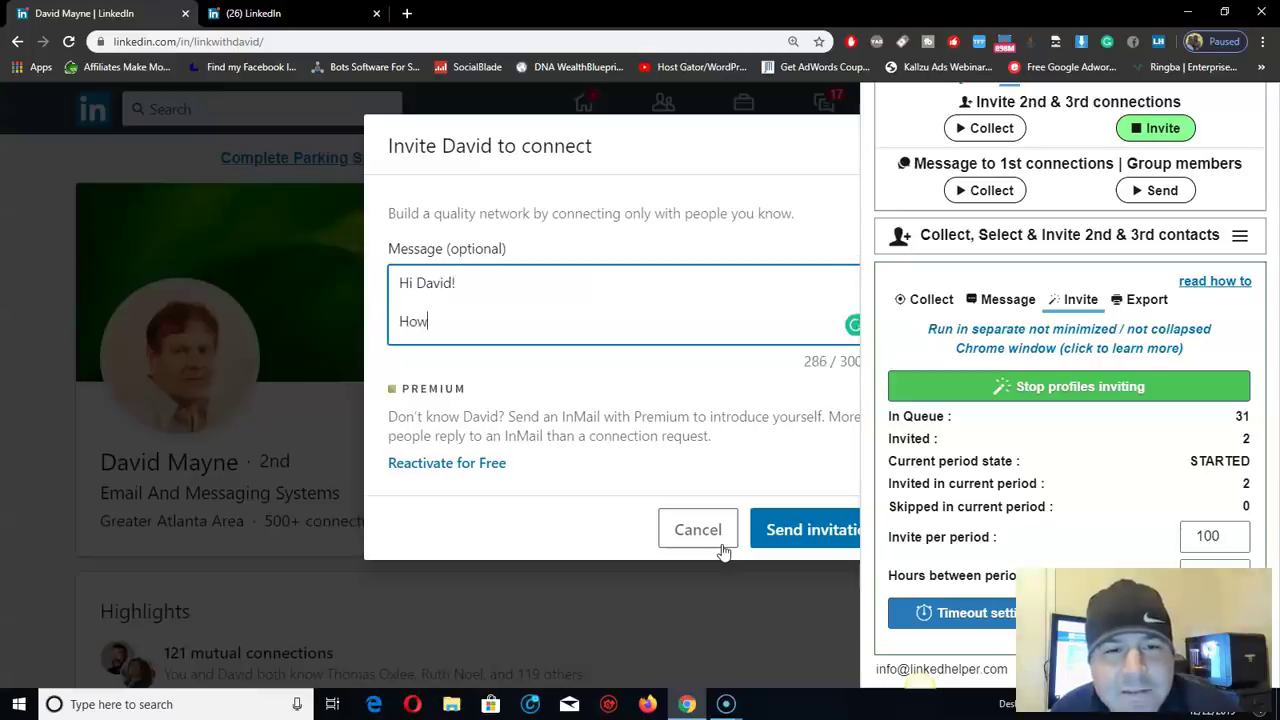
{"action": "type", "text": " are you? How "}
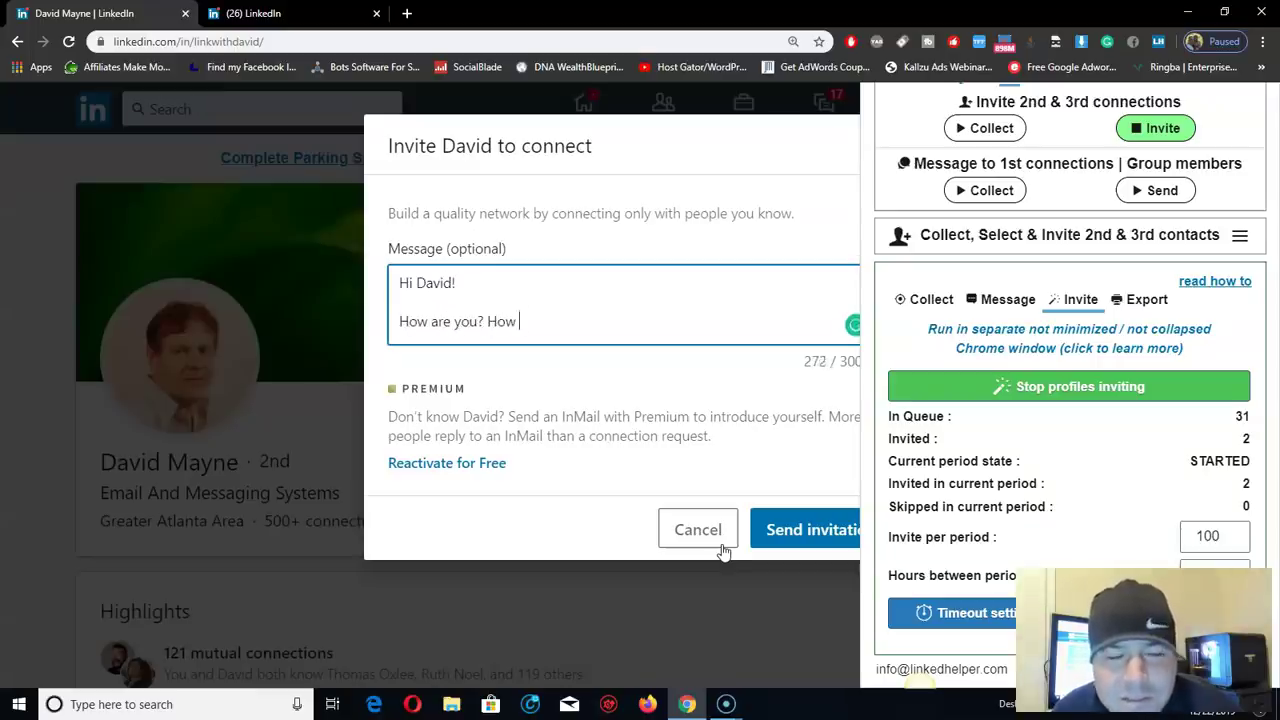
{"action": "type", "text": "is business tre"}
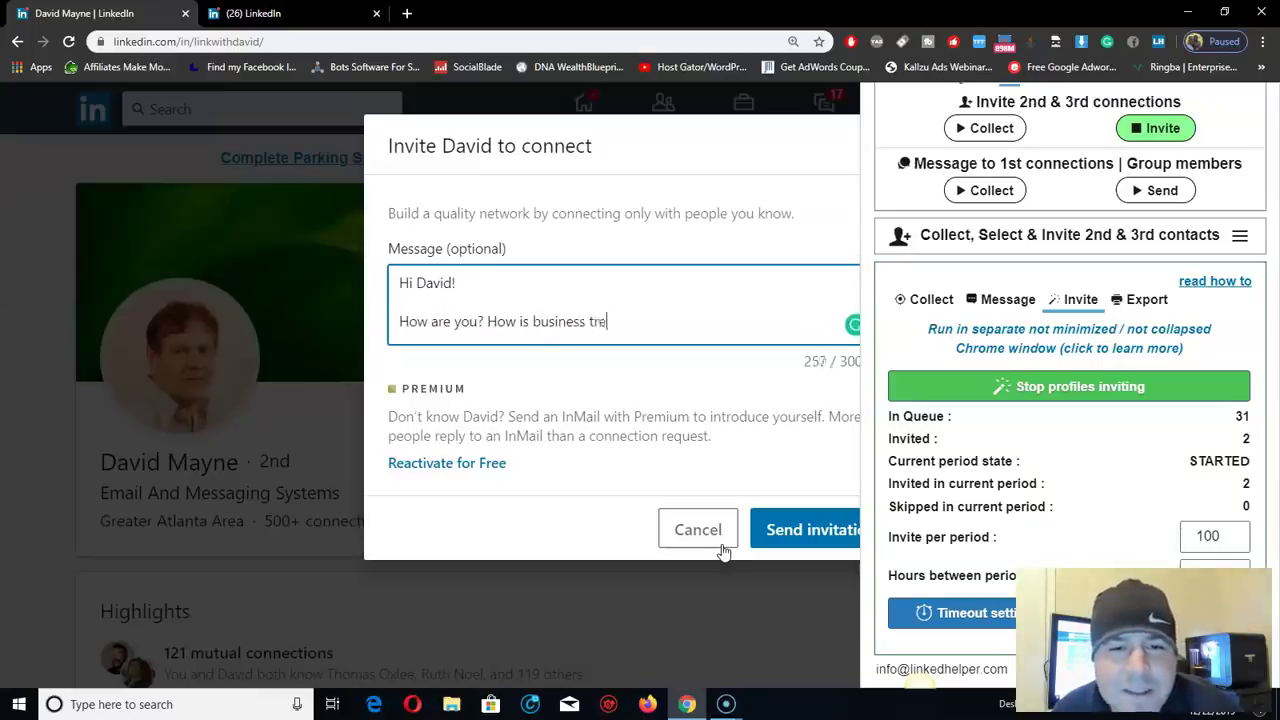
{"action": "type", "text": "ating you?"}
{"action": "key", "text": "Return"}
{"action": "key", "text": "Return"}
{"action": "type", "text": "- Iv"}
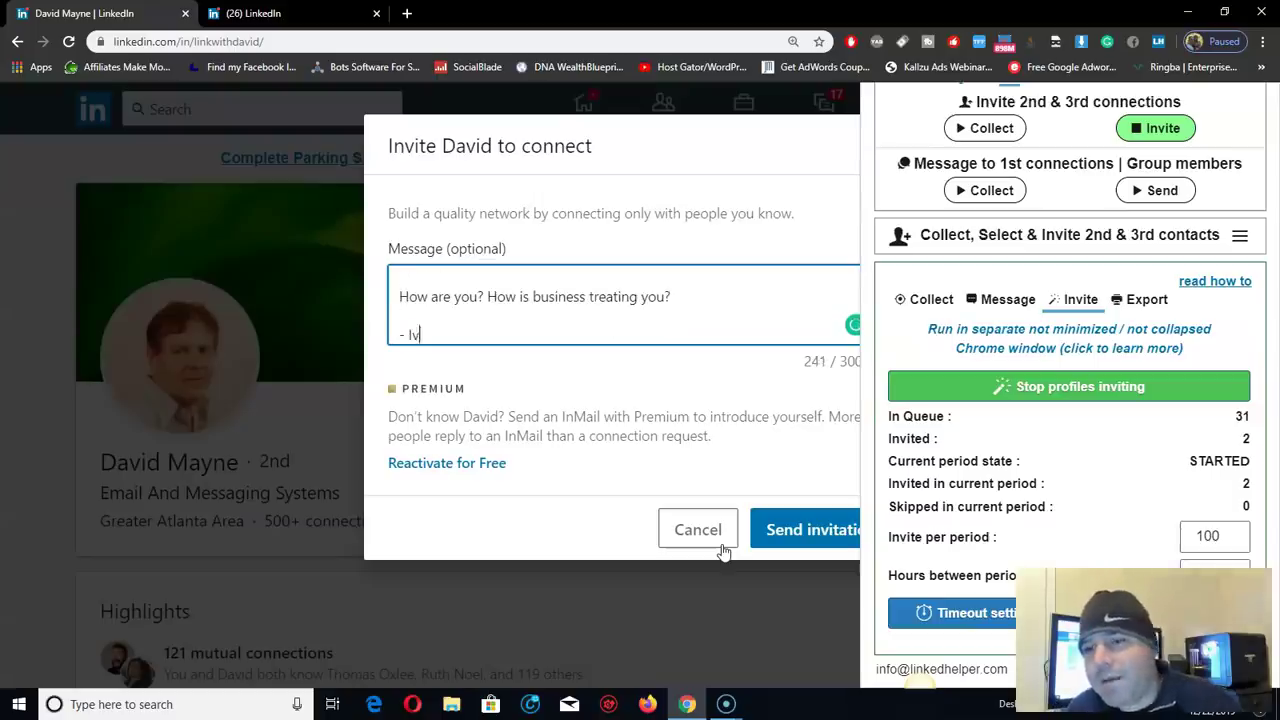
{"action": "type", "text": "an"}
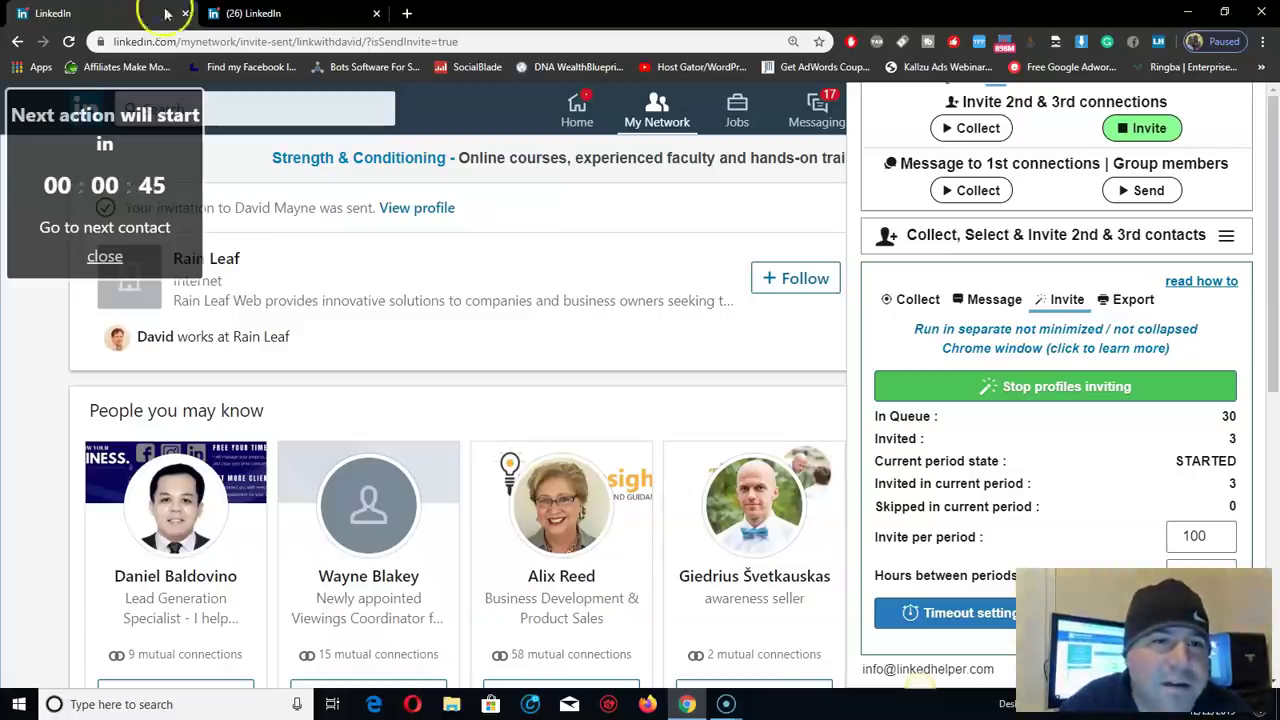
Switch to the second LinkedIn tab and open the Who's viewed your profile page
{"action": "left_click", "coordinate": [285, 12]}
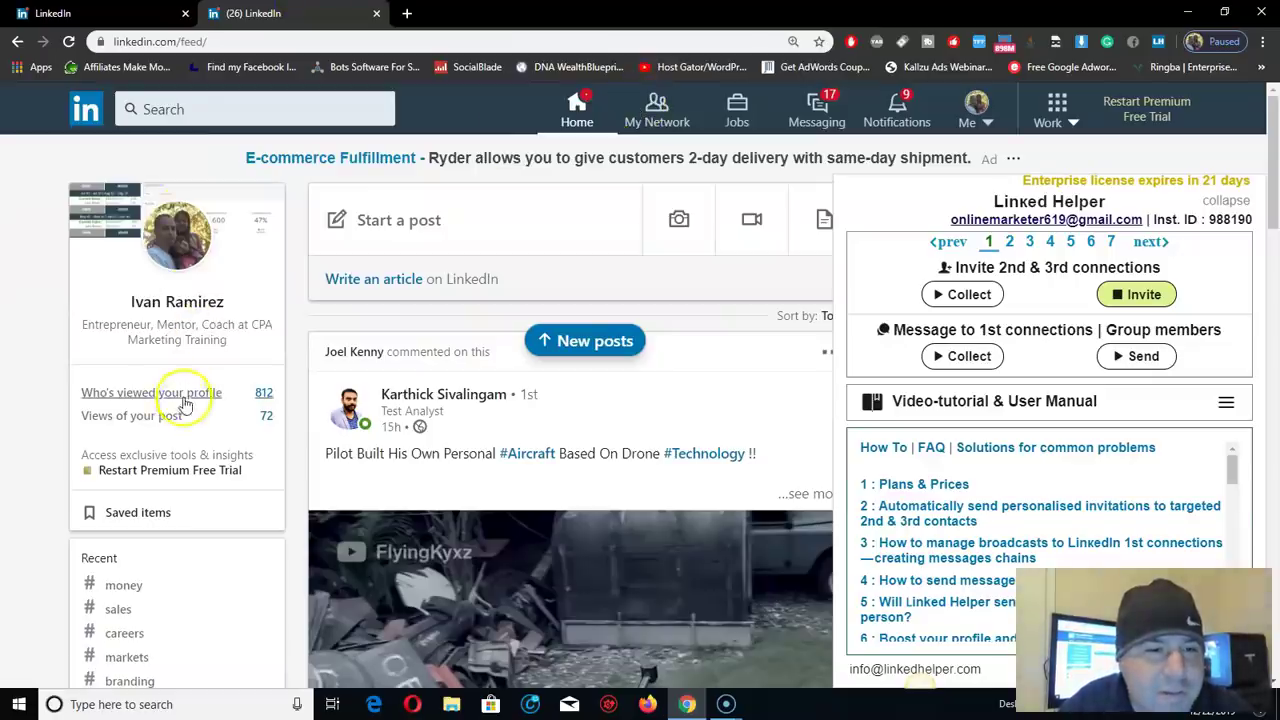
{"action": "left_click", "coordinate": [183, 395]}
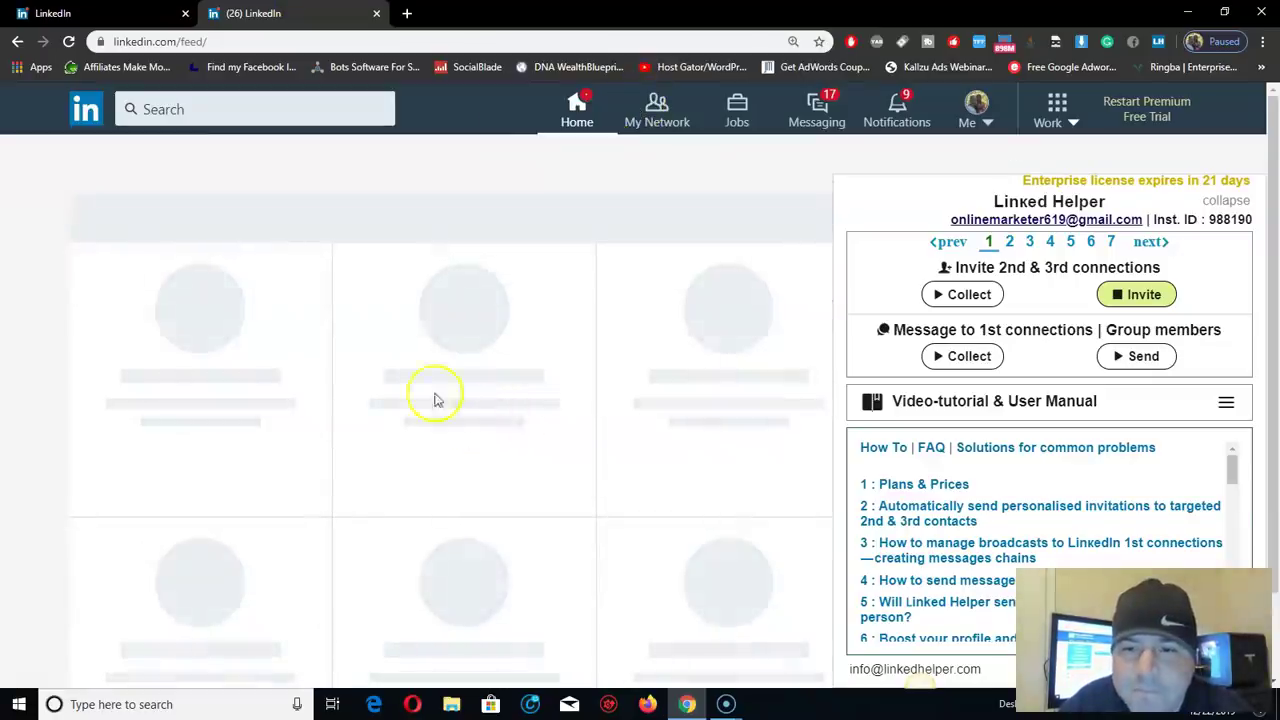